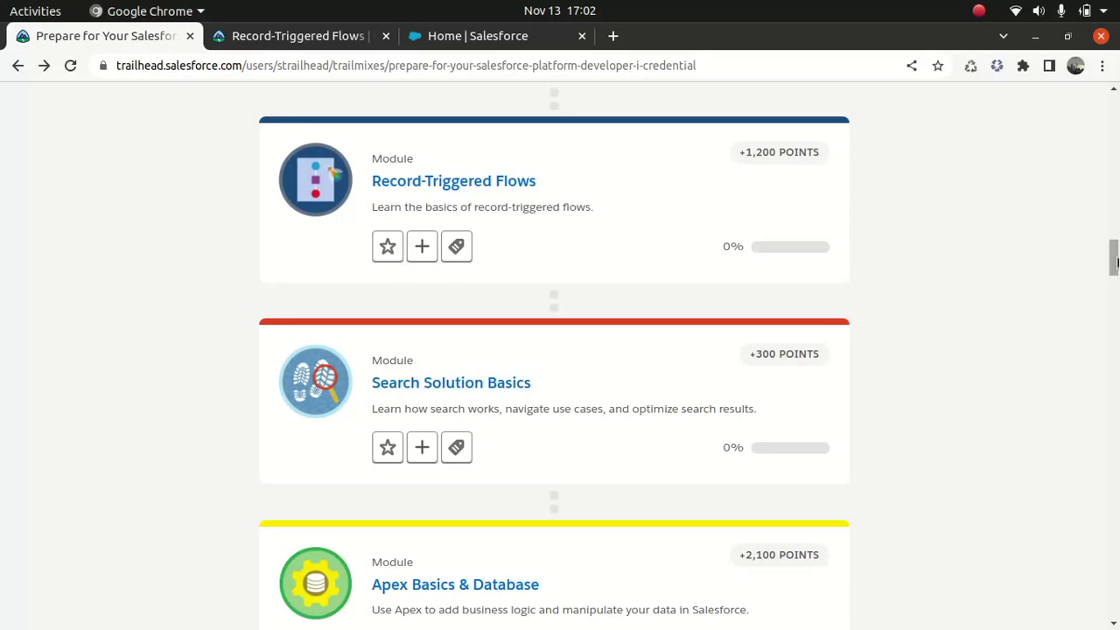
Scroll the trailmix and open the Record-Triggered Flows module page.
{"action": "left_click_drag", "start_coordinate": [1113, 266], "coordinate": [1100, 175]}
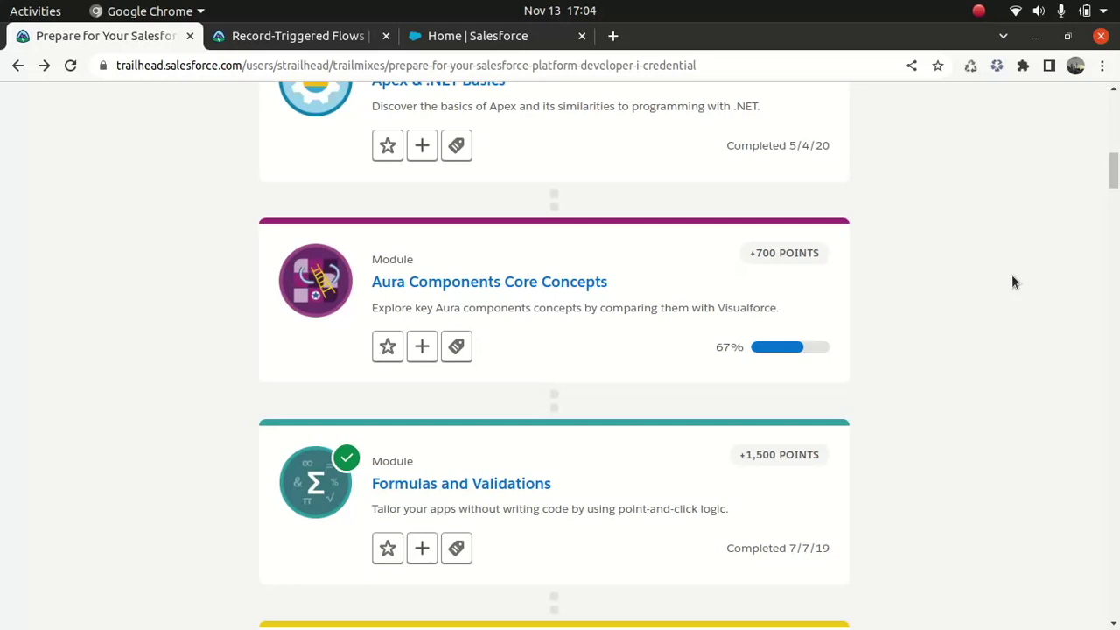
{"action": "left_click_drag", "start_coordinate": [1114, 170], "coordinate": [1089, 267]}
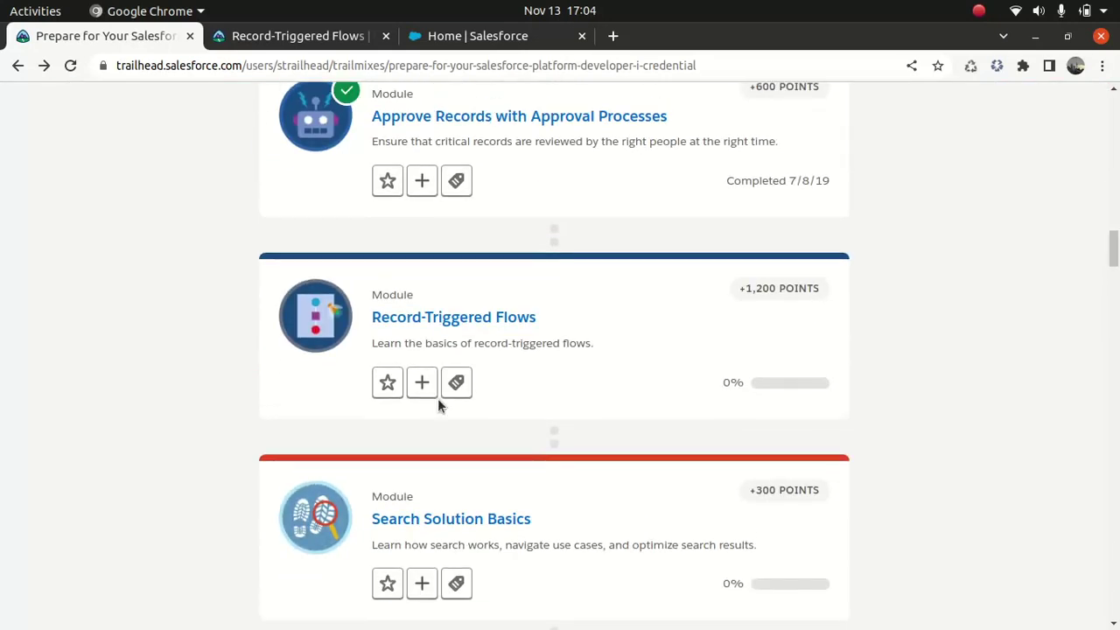
{"action": "left_click", "coordinate": [508, 324]}
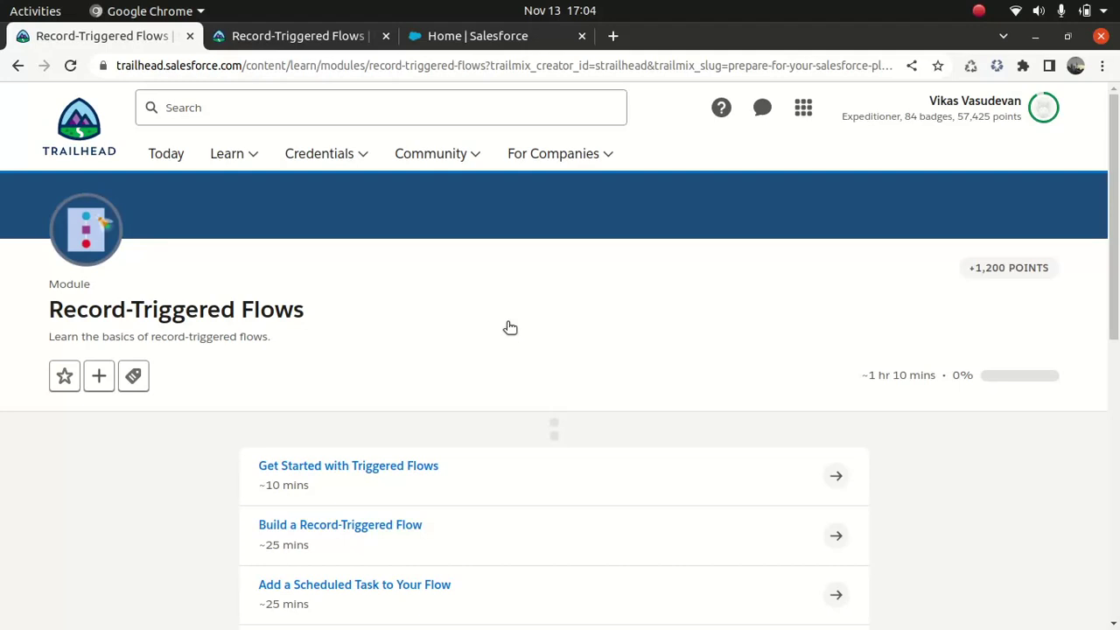
Open the Get Started with Triggered Flows unit and scroll down to its Flow Types table.
{"action": "left_click", "coordinate": [392, 463]}
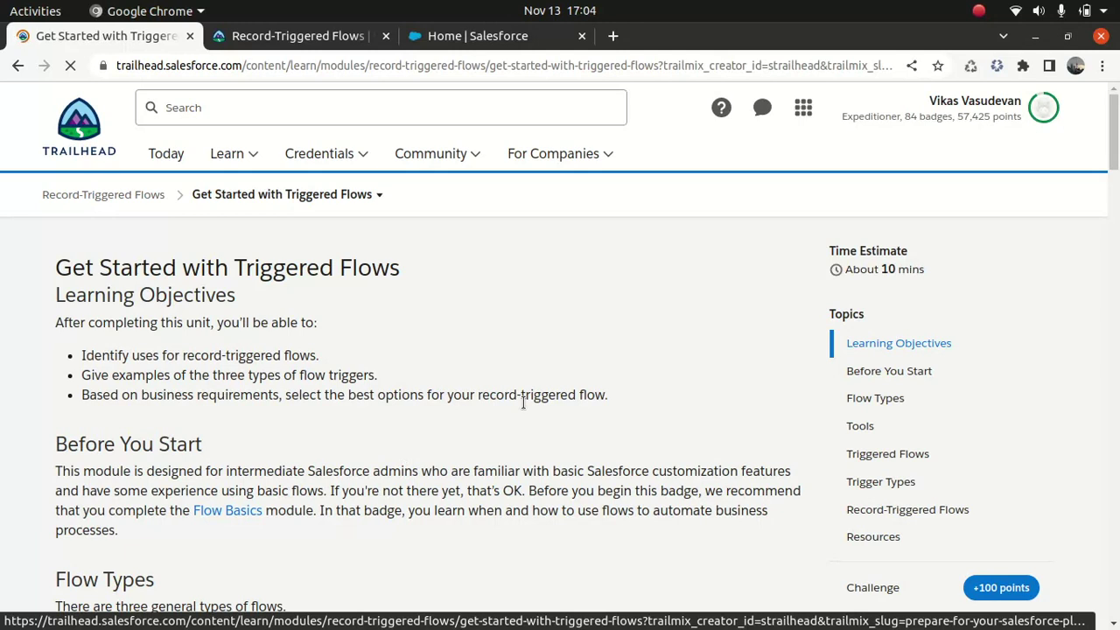
{"action": "scroll", "coordinate": [523, 401], "scroll_direction": "down", "scroll_amount": 4}
{"action": "scroll", "coordinate": [523, 408], "scroll_direction": "down", "scroll_amount": 1}
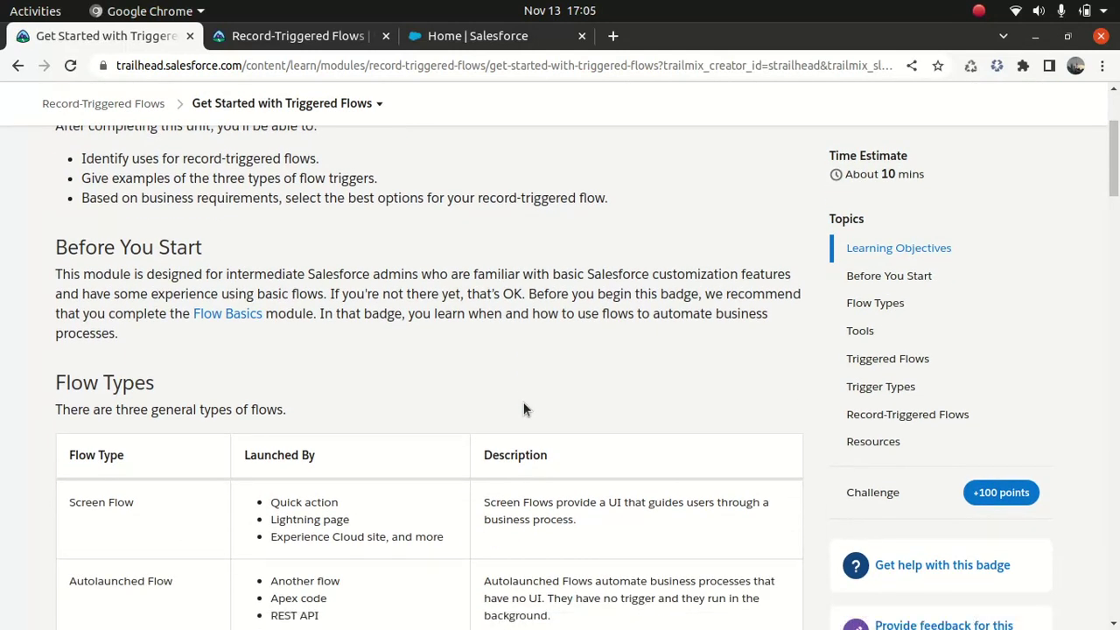
{"action": "scroll", "coordinate": [523, 405], "scroll_direction": "down", "scroll_amount": 5}
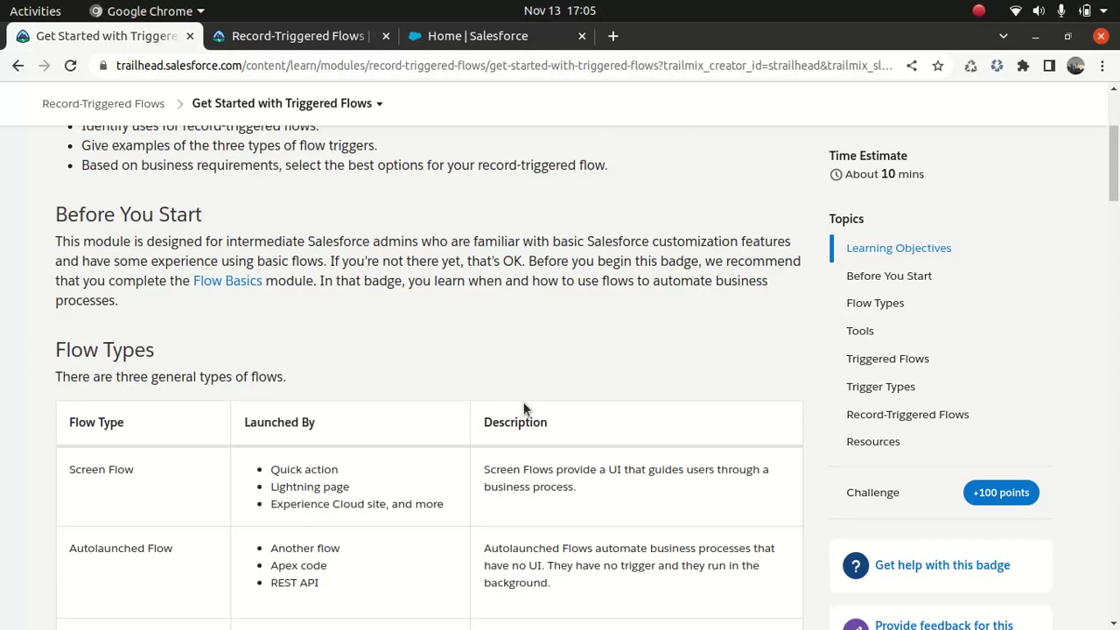
{"action": "scroll", "coordinate": [524, 405], "scroll_direction": "down", "scroll_amount": 2}
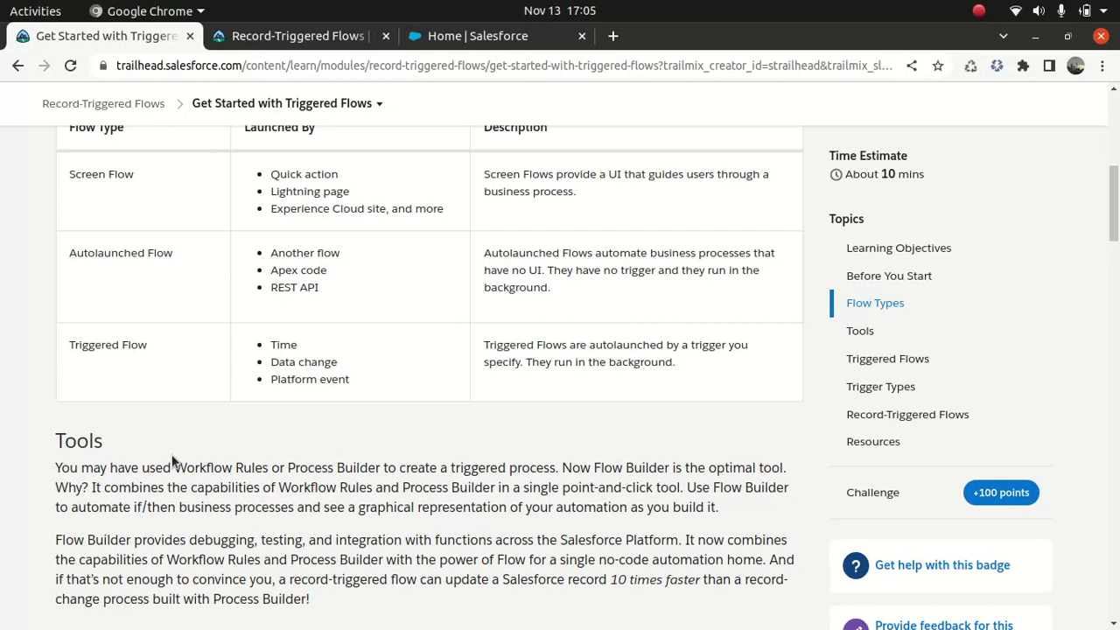
{"action": "scroll", "coordinate": [171, 461], "scroll_direction": "down", "scroll_amount": 7}
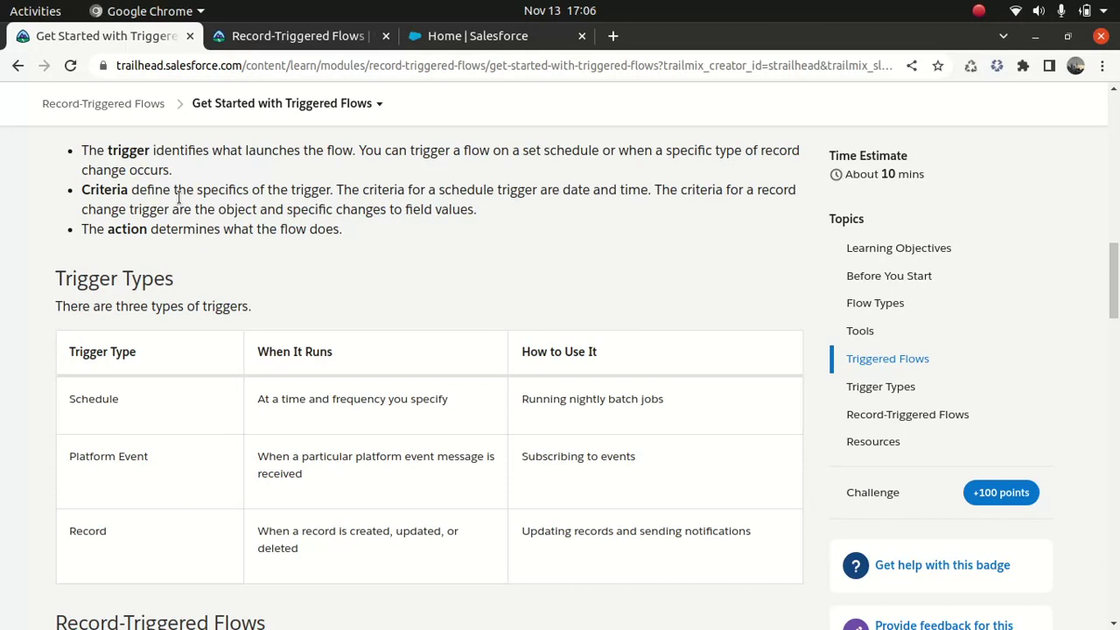
{"action": "scroll", "coordinate": [178, 197], "scroll_direction": "down", "scroll_amount": 3}
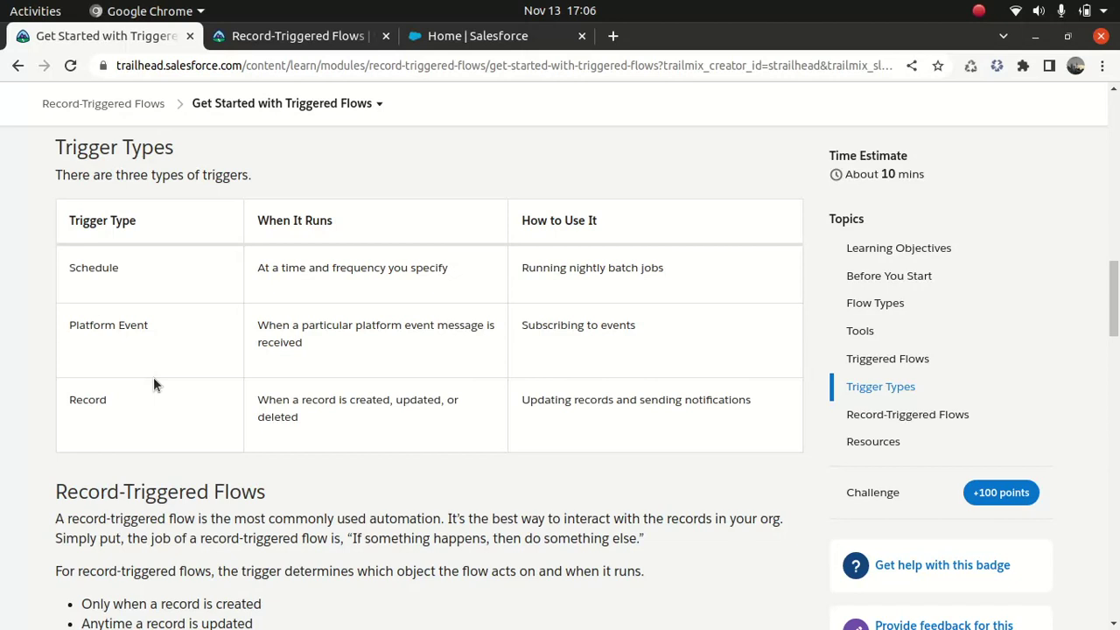
{"action": "scroll", "coordinate": [153, 377], "scroll_direction": "down", "scroll_amount": 1}
{"action": "scroll", "coordinate": [153, 377], "scroll_direction": "down", "scroll_amount": 1}
{"action": "scroll", "coordinate": [153, 377], "scroll_direction": "down", "scroll_amount": 1}
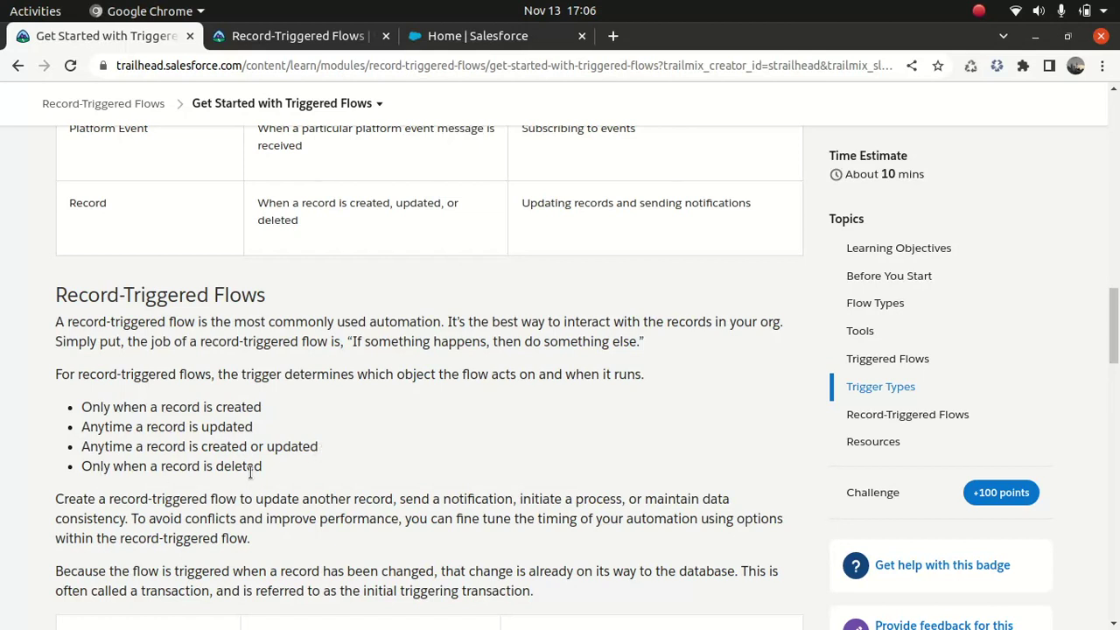
From Setup Home, search 'flow' in Quick Find and open the Flows page.
{"action": "left_click", "coordinate": [508, 36]}
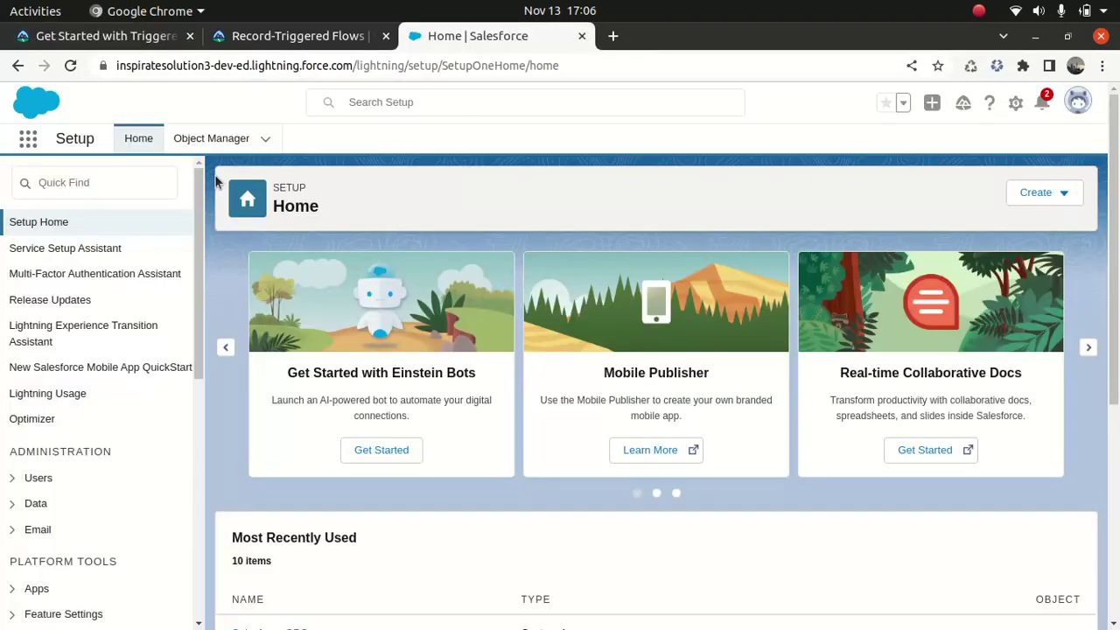
{"action": "left_click", "coordinate": [107, 181]}
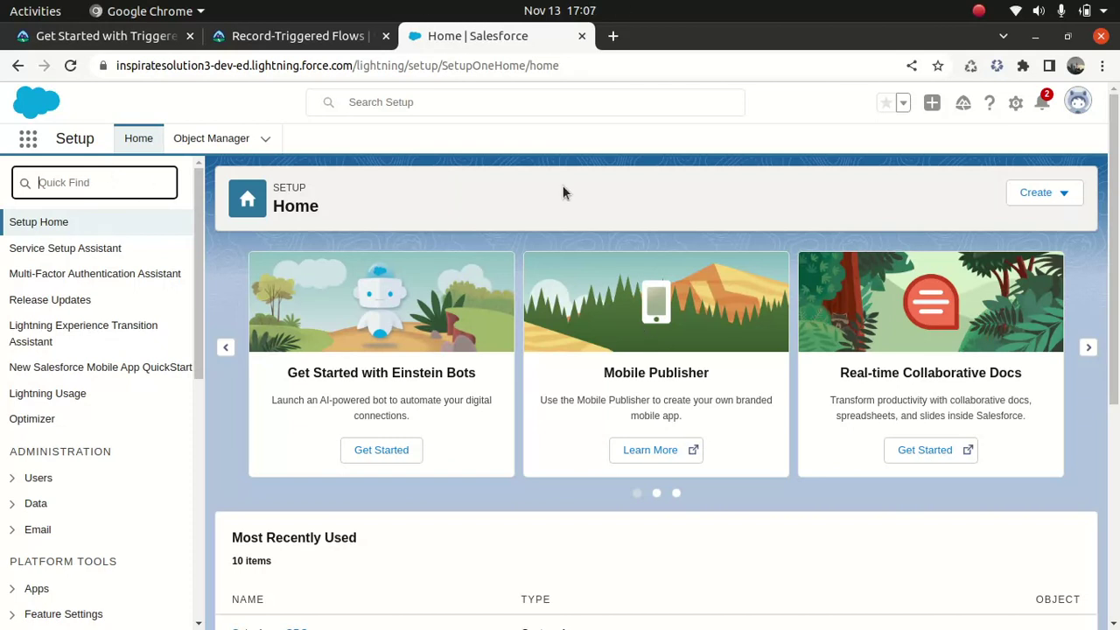
{"action": "left_click", "coordinate": [1016, 104]}
{"action": "left_click", "coordinate": [717, 104]}
{"action": "left_click", "coordinate": [91, 185]}
{"action": "type", "text": "flow"}
{"action": "left_click", "coordinate": [58, 350]}
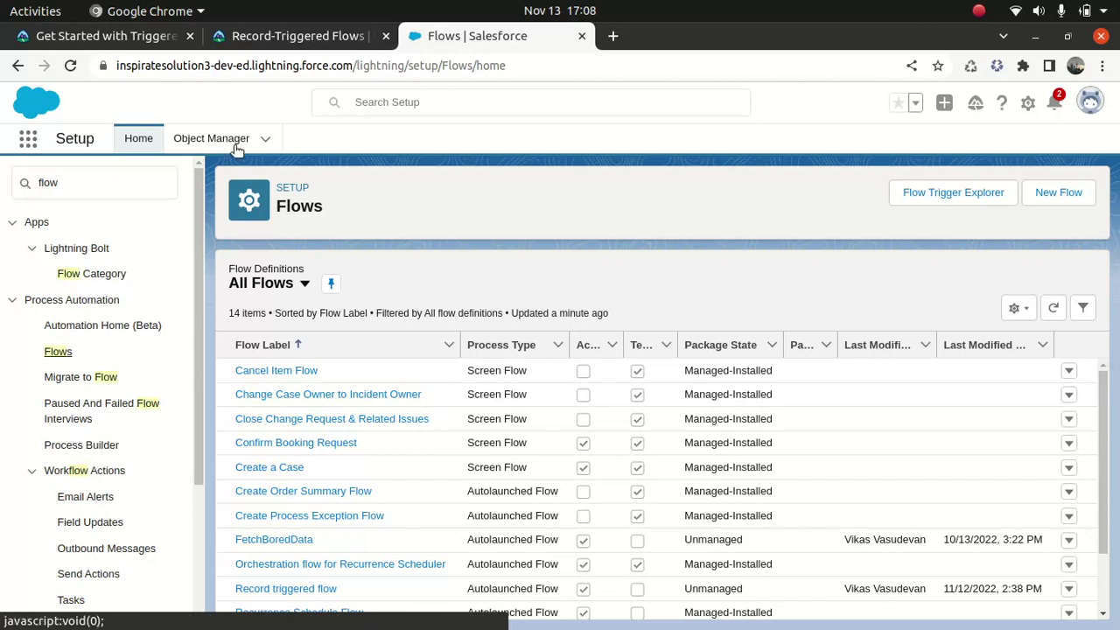
Open the Account object in Object Manager and show its Flow Triggers.
{"action": "left_click", "coordinate": [211, 139]}
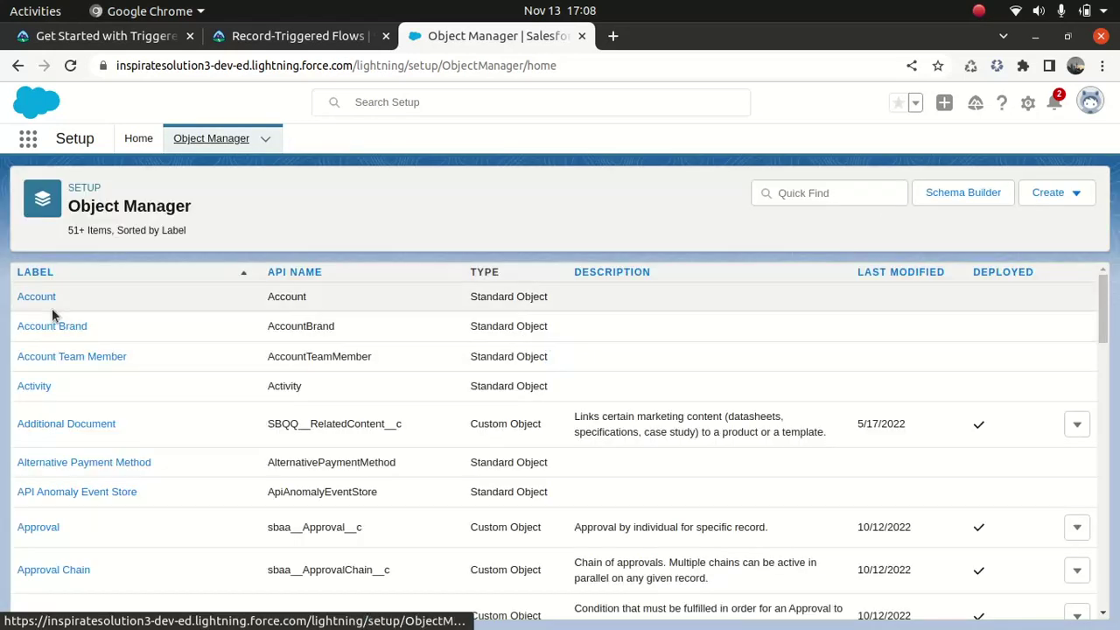
{"action": "left_click", "coordinate": [39, 298]}
{"action": "left_click_drag", "start_coordinate": [202, 445], "coordinate": [146, 552]}
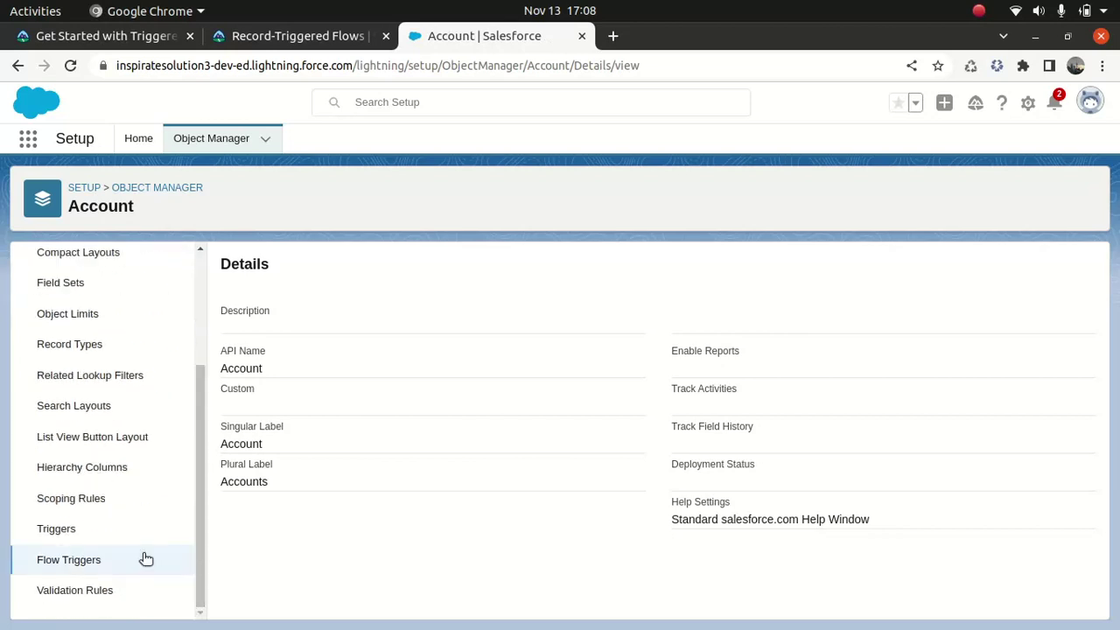
{"action": "left_click", "coordinate": [68, 561]}
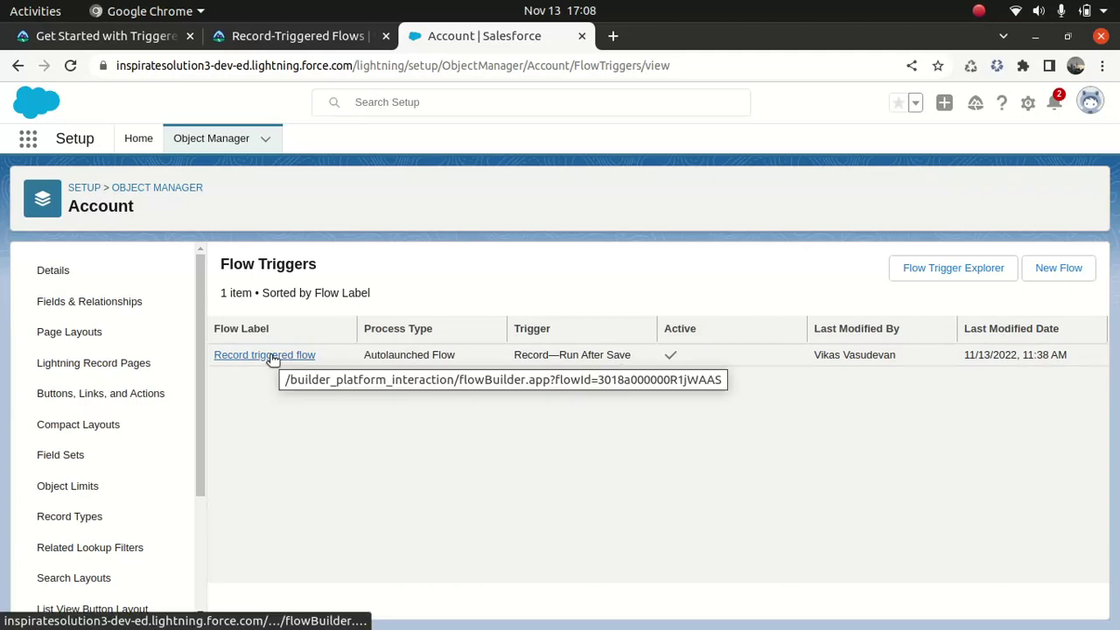
Open Record triggered flow from the Account Flow Triggers list, then review that list again.
{"action": "left_click", "coordinate": [273, 354]}
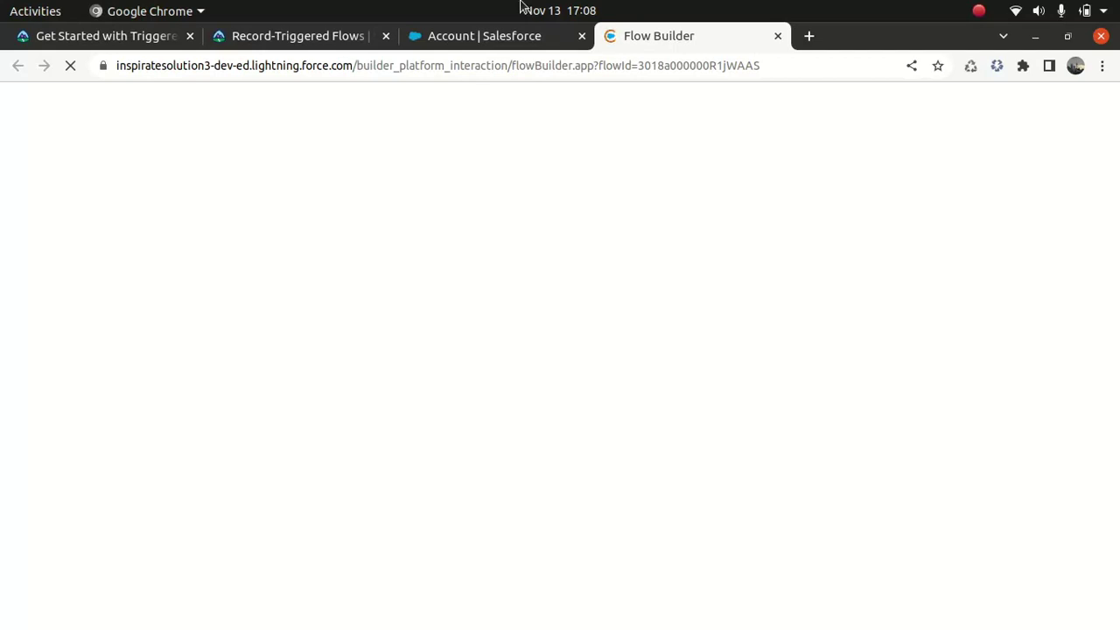
{"action": "left_click", "coordinate": [505, 35]}
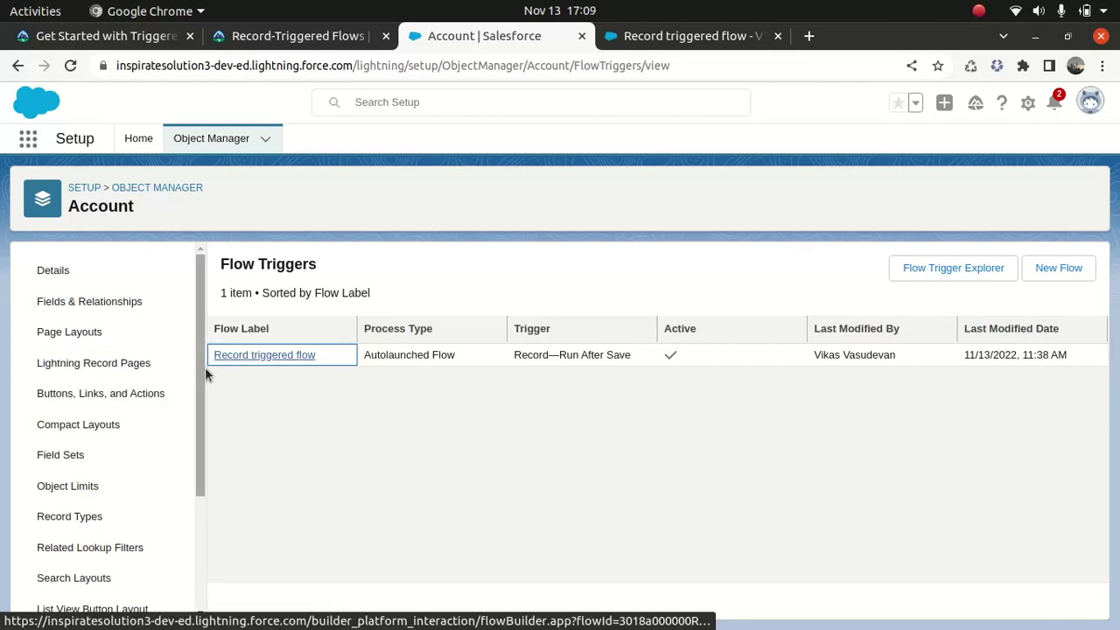
{"action": "scroll", "coordinate": [202, 362], "scroll_direction": "down", "scroll_amount": 3}
{"action": "scroll", "coordinate": [213, 437], "scroll_direction": "up", "scroll_amount": 1}
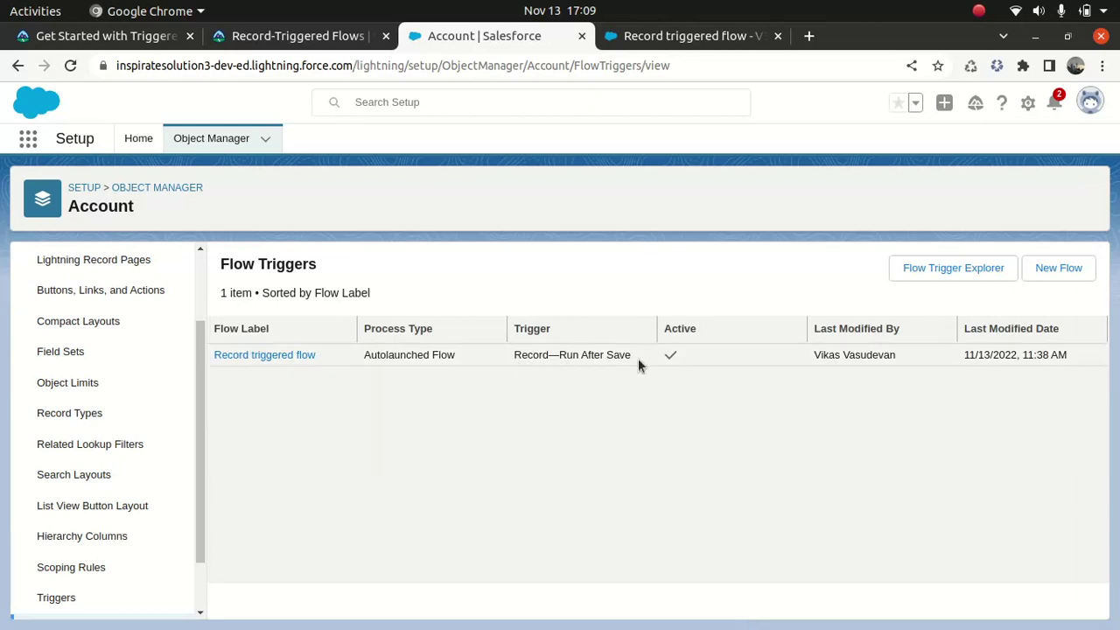
In Flow Builder, pan through the loop and Update Contact, then show the Start element's trigger details.
{"action": "left_click", "coordinate": [711, 40]}
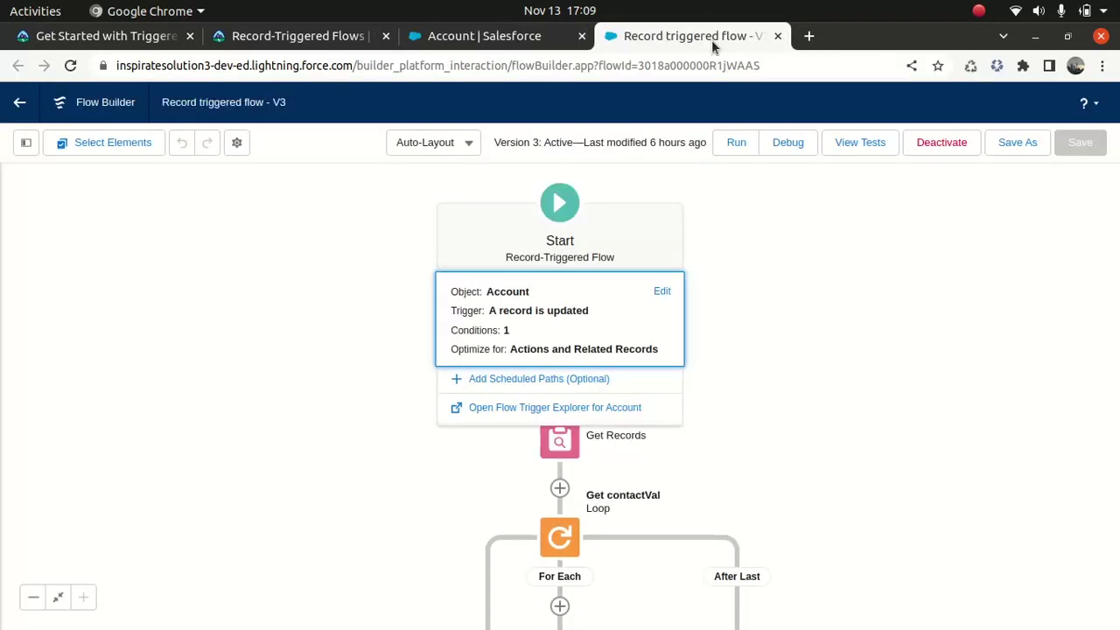
{"action": "left_click", "coordinate": [864, 422]}
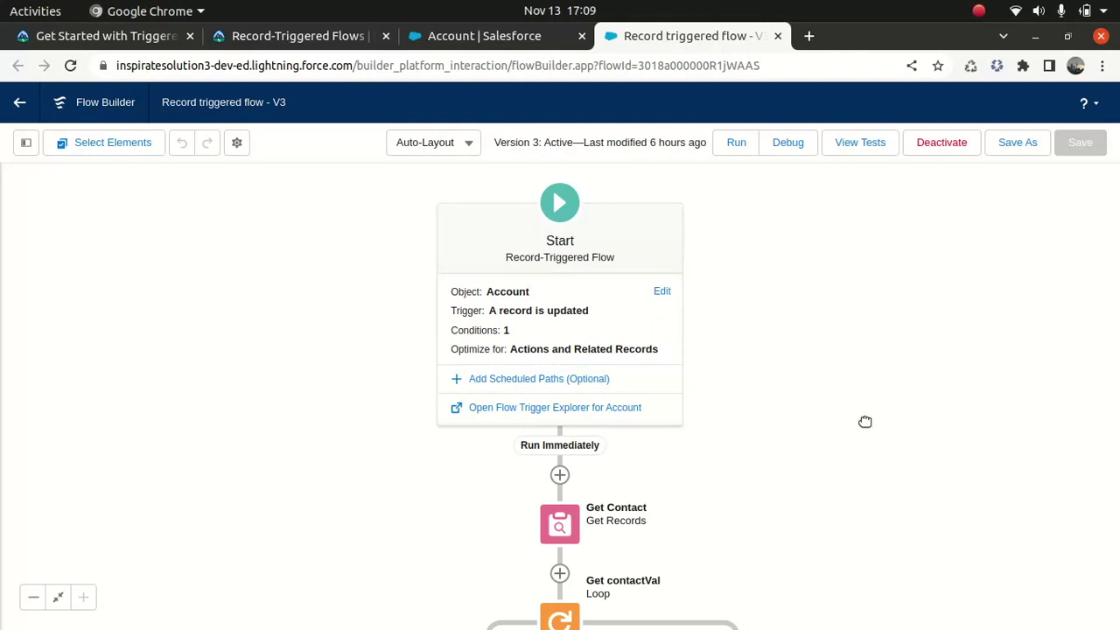
{"action": "left_click_drag", "start_coordinate": [864, 422], "coordinate": [849, 75]}
{"action": "scroll", "coordinate": [913, 307], "scroll_direction": "down", "scroll_amount": 2}
{"action": "left_click_drag", "start_coordinate": [912, 307], "coordinate": [897, 539]}
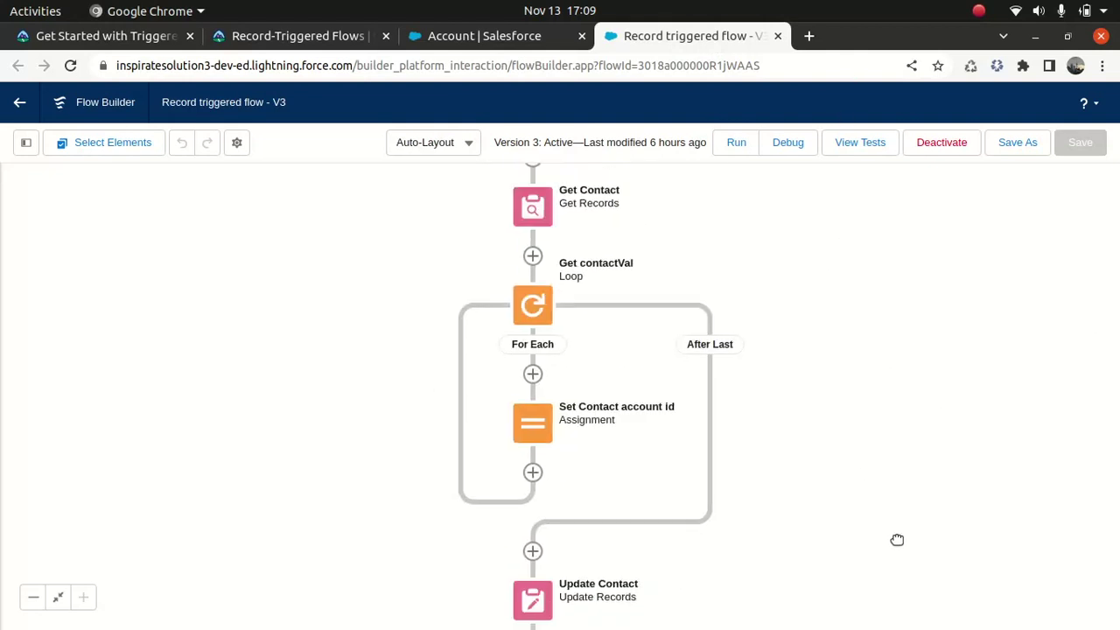
{"action": "scroll", "coordinate": [897, 210], "scroll_direction": "down", "scroll_amount": 2}
{"action": "left_click_drag", "start_coordinate": [897, 219], "coordinate": [904, 475]}
{"action": "scroll", "coordinate": [875, 420], "scroll_direction": "up", "scroll_amount": 2}
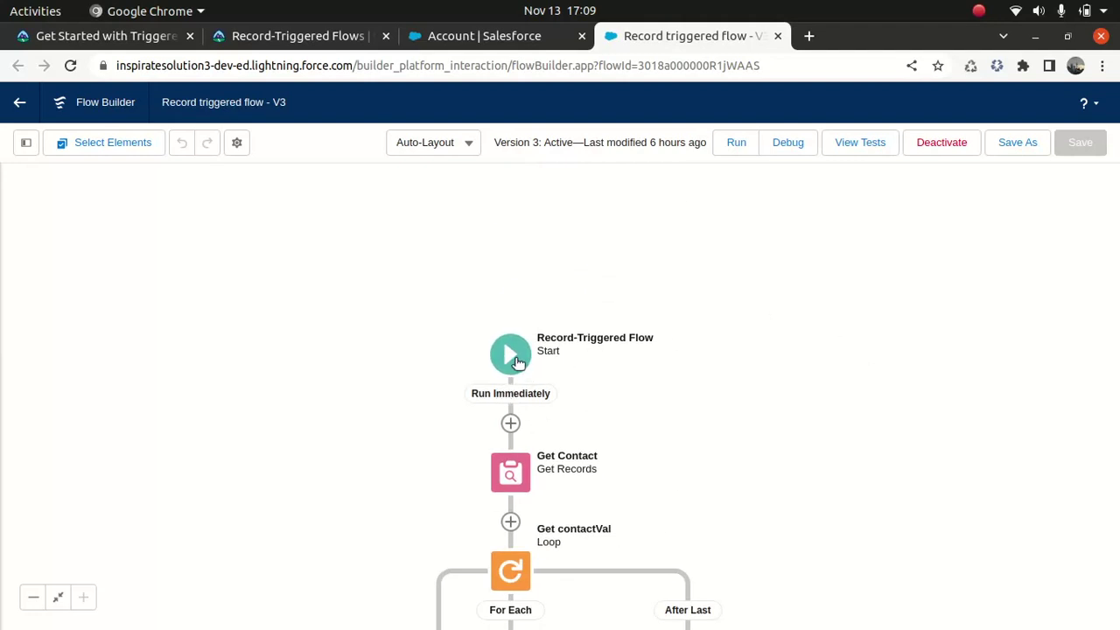
{"action": "left_click", "coordinate": [516, 361]}
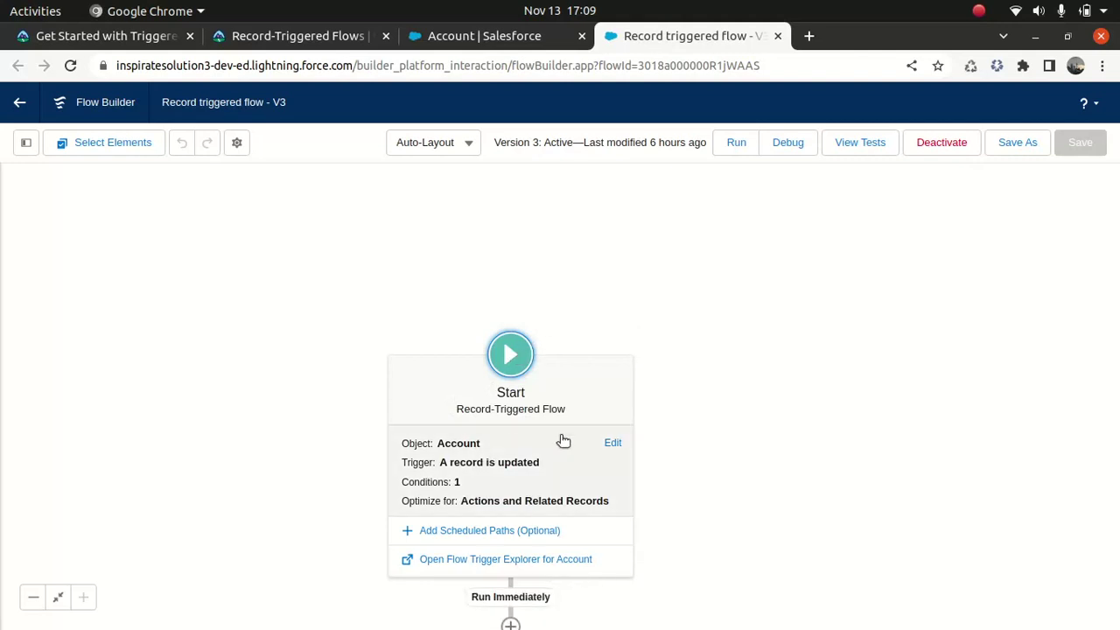
{"action": "left_click", "coordinate": [613, 442]}
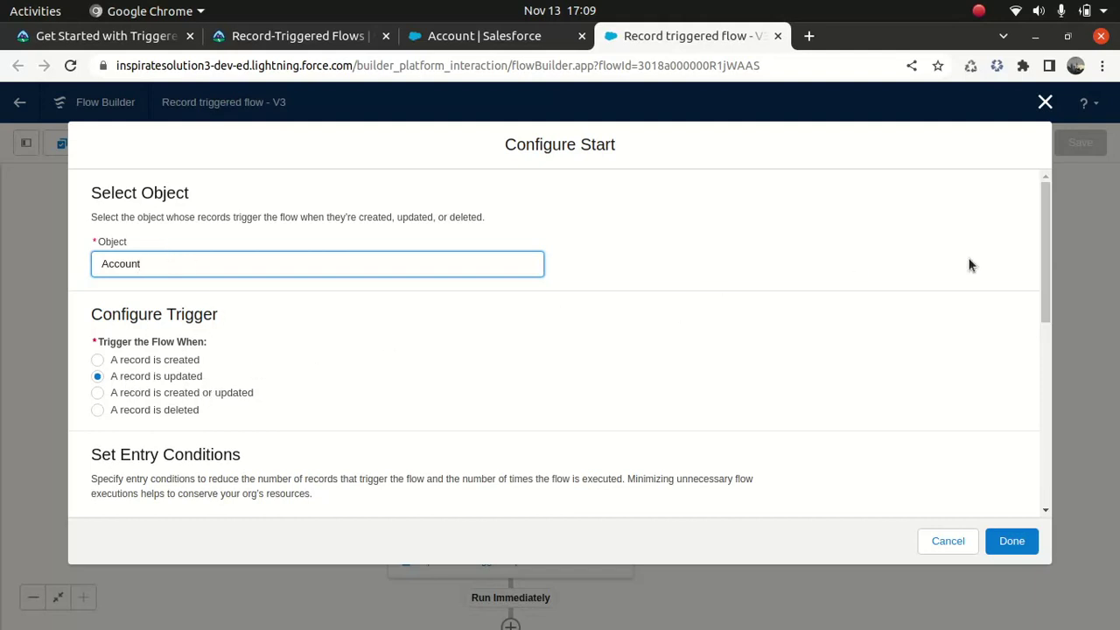
{"action": "left_click_drag", "start_coordinate": [1039, 231], "coordinate": [1040, 325]}
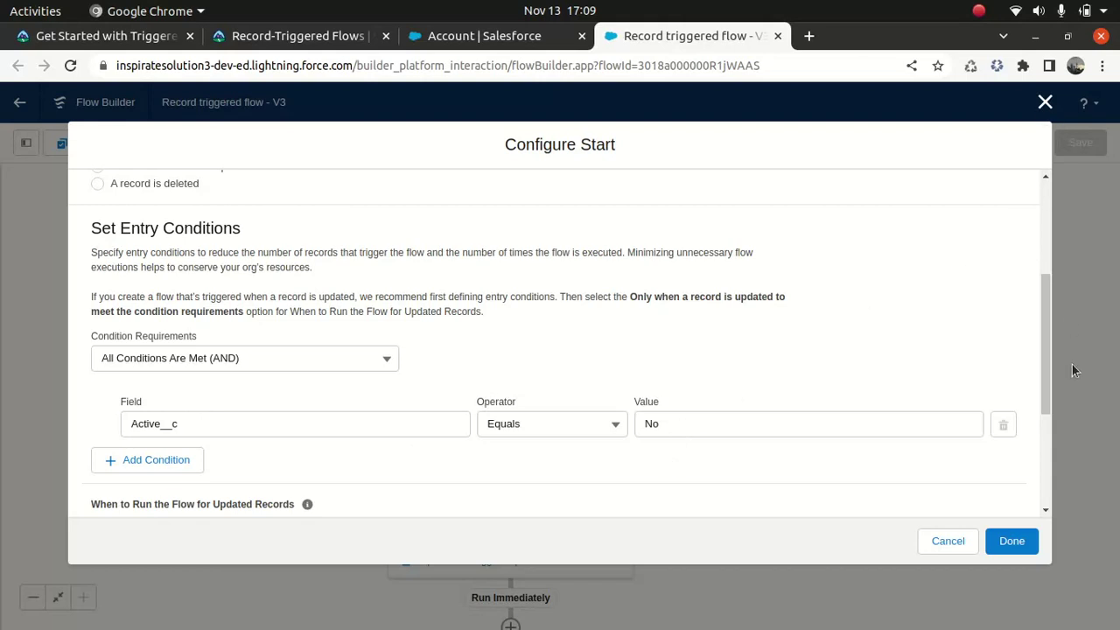
{"action": "left_click_drag", "start_coordinate": [1046, 341], "coordinate": [1035, 459]}
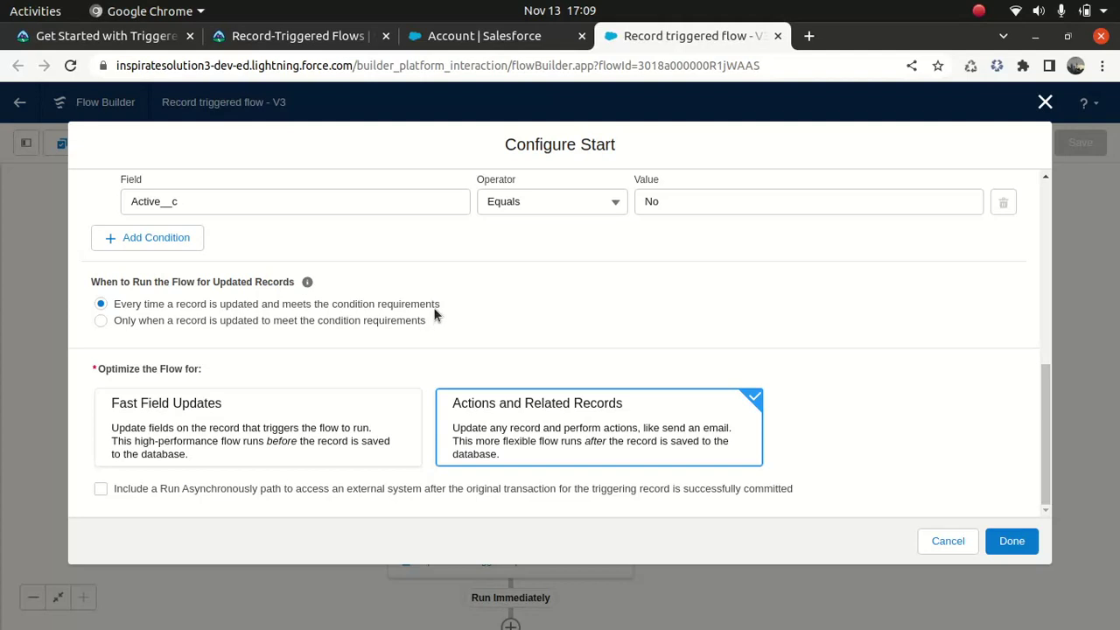
{"action": "left_click", "coordinate": [1045, 101]}
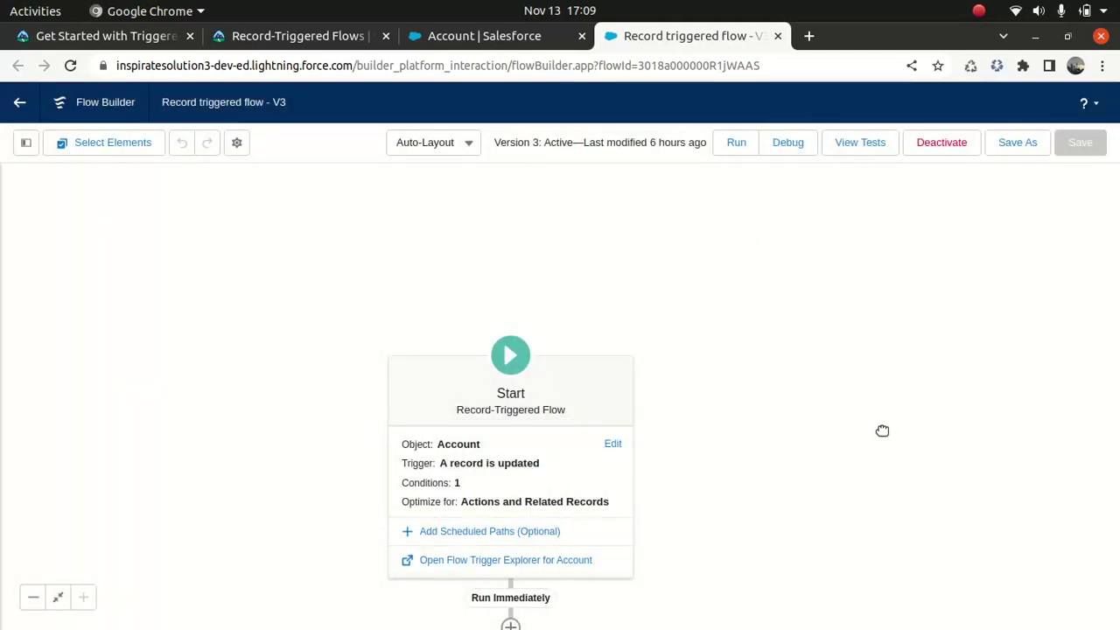
{"action": "left_click_drag", "start_coordinate": [883, 432], "coordinate": [863, 254]}
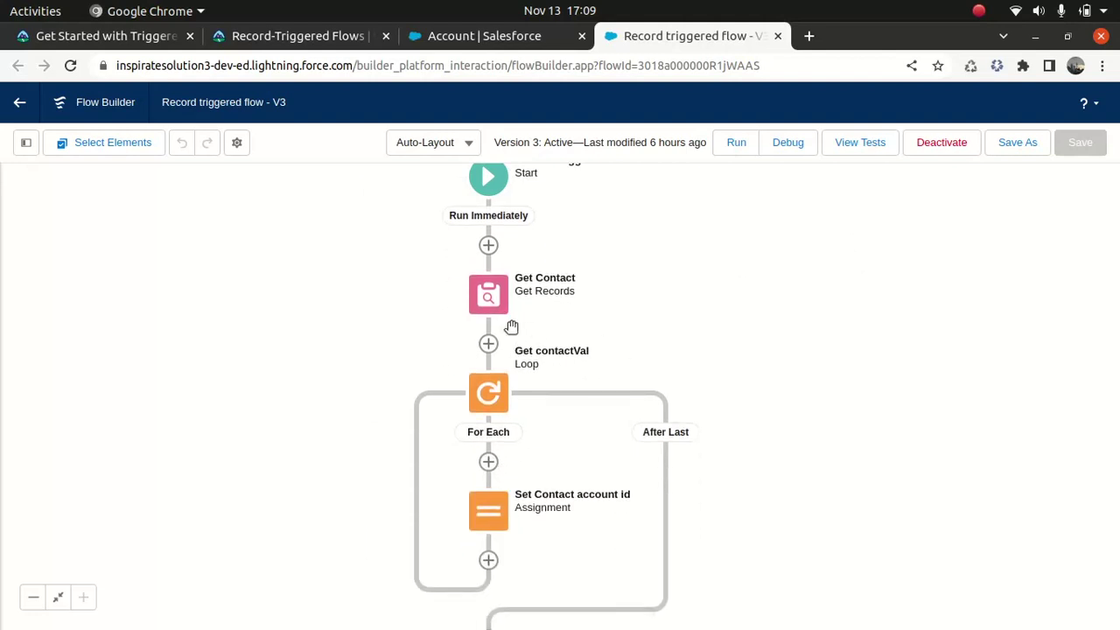
{"action": "double_click", "coordinate": [488, 294]}
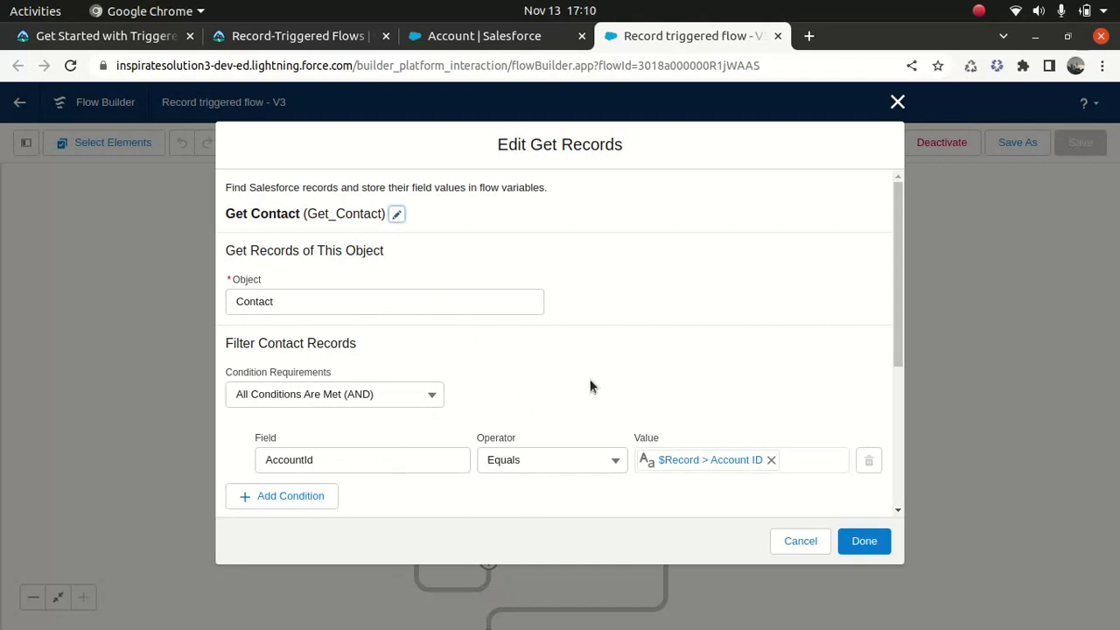
{"action": "left_click", "coordinate": [896, 104]}
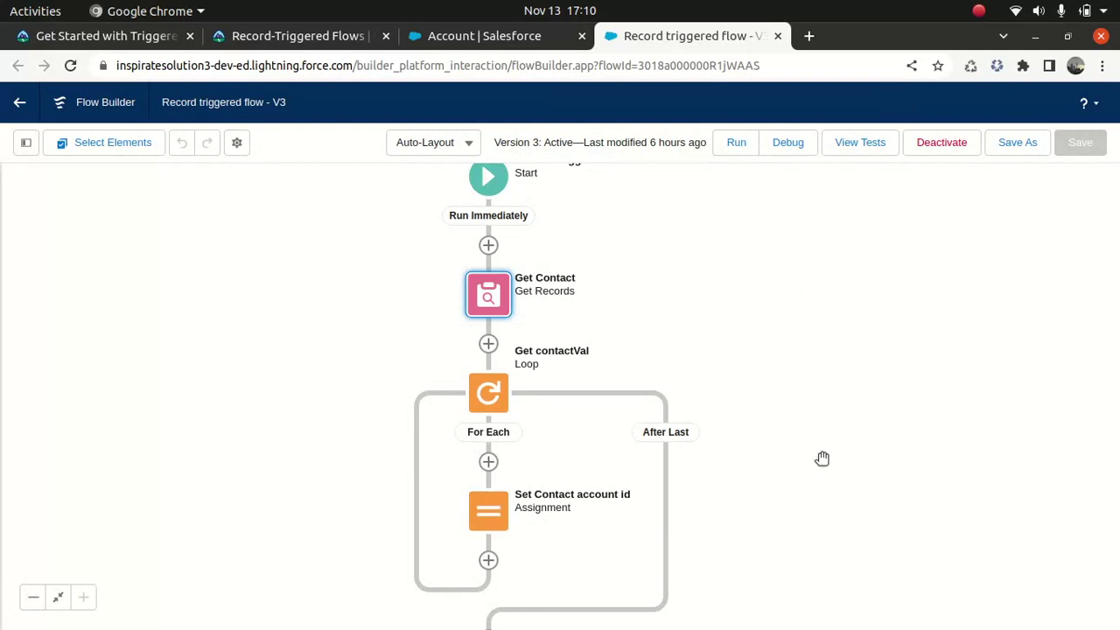
{"action": "left_click_drag", "start_coordinate": [817, 513], "coordinate": [807, 302]}
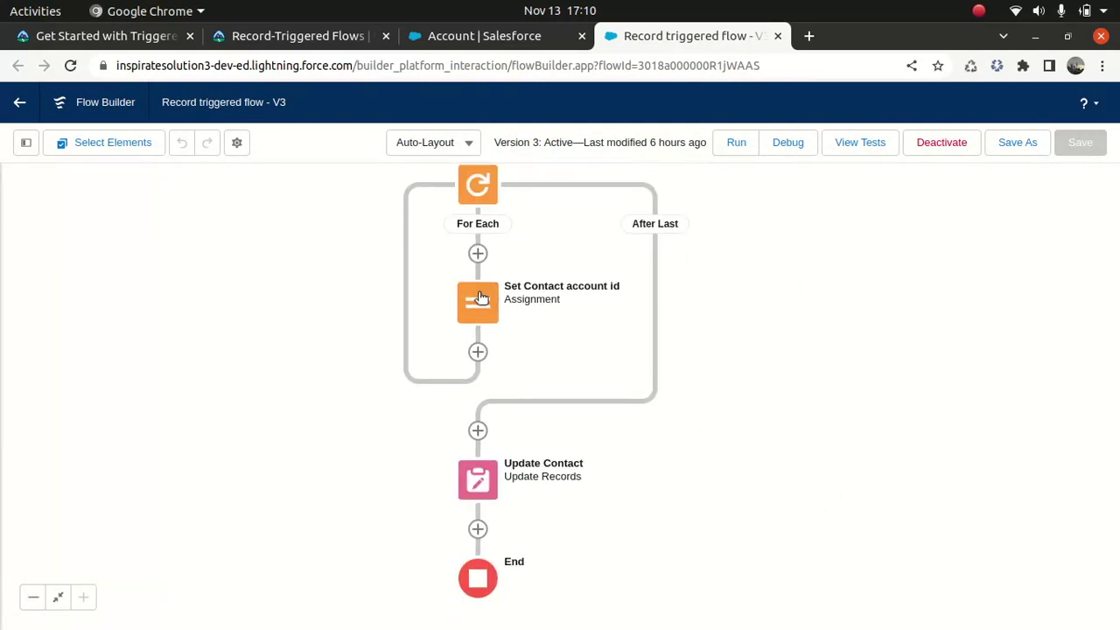
{"action": "double_click", "coordinate": [480, 298]}
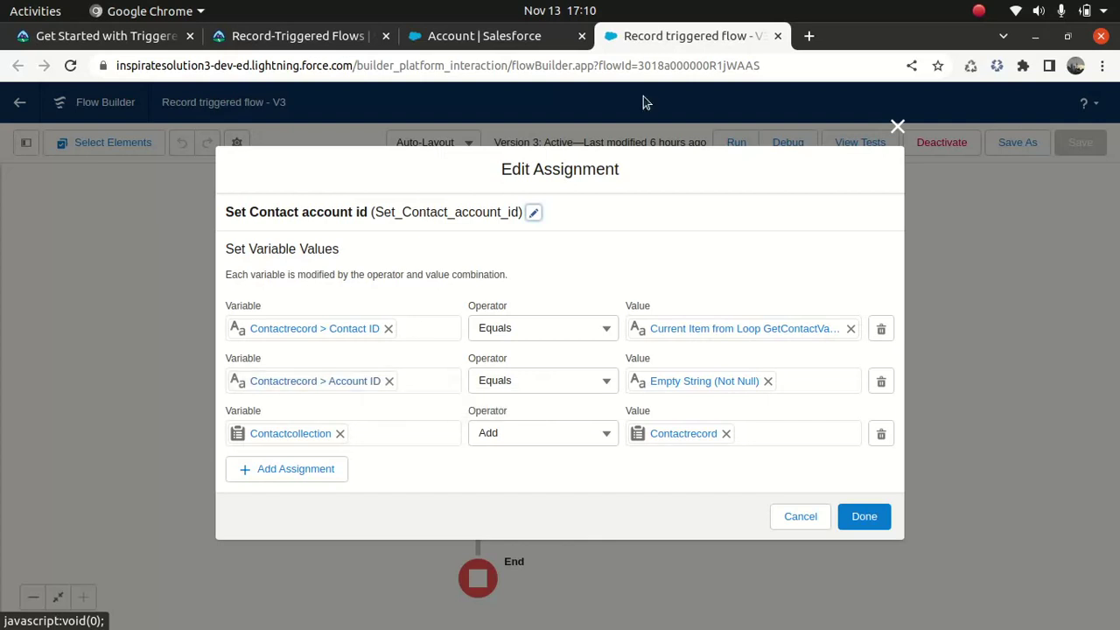
{"action": "left_click", "coordinate": [898, 127]}
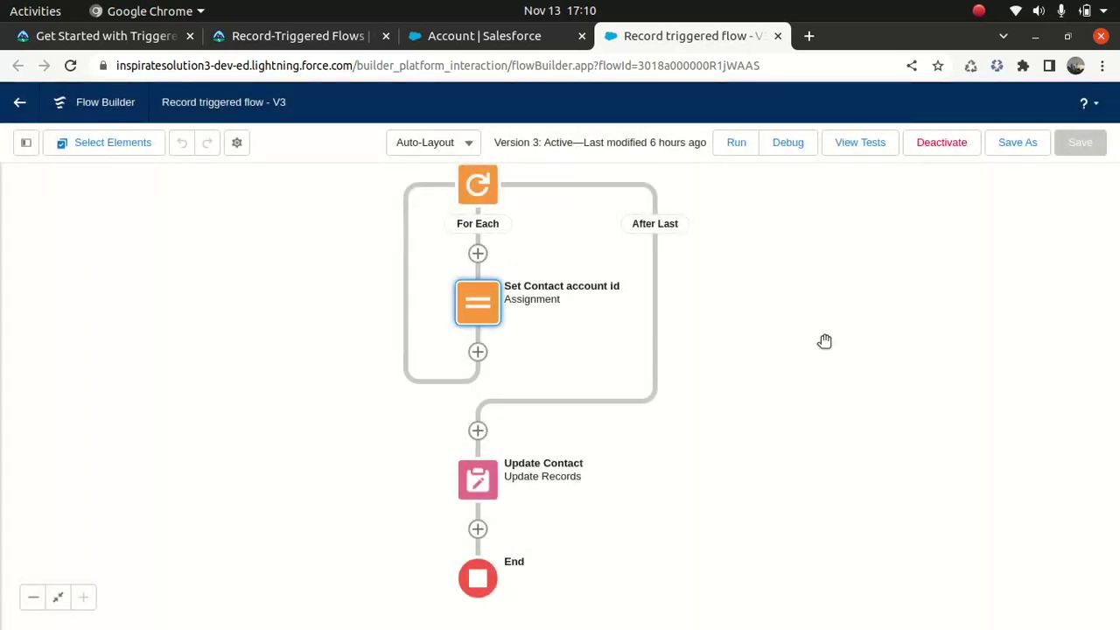
{"action": "left_click", "coordinate": [476, 479]}
{"action": "double_click", "coordinate": [474, 480]}
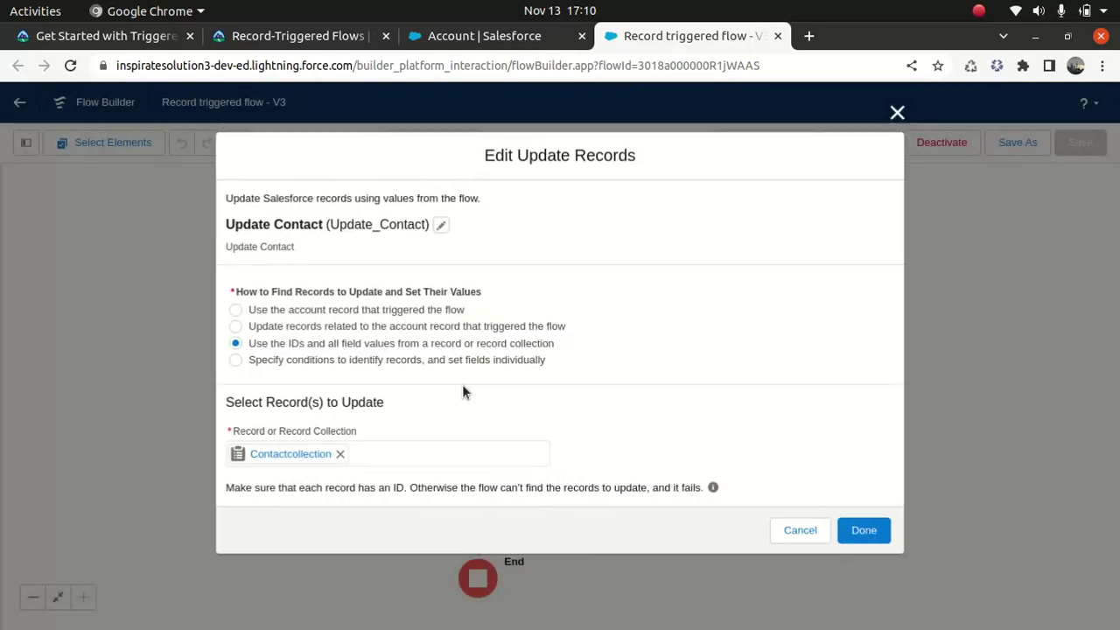
{"action": "left_click", "coordinate": [897, 111]}
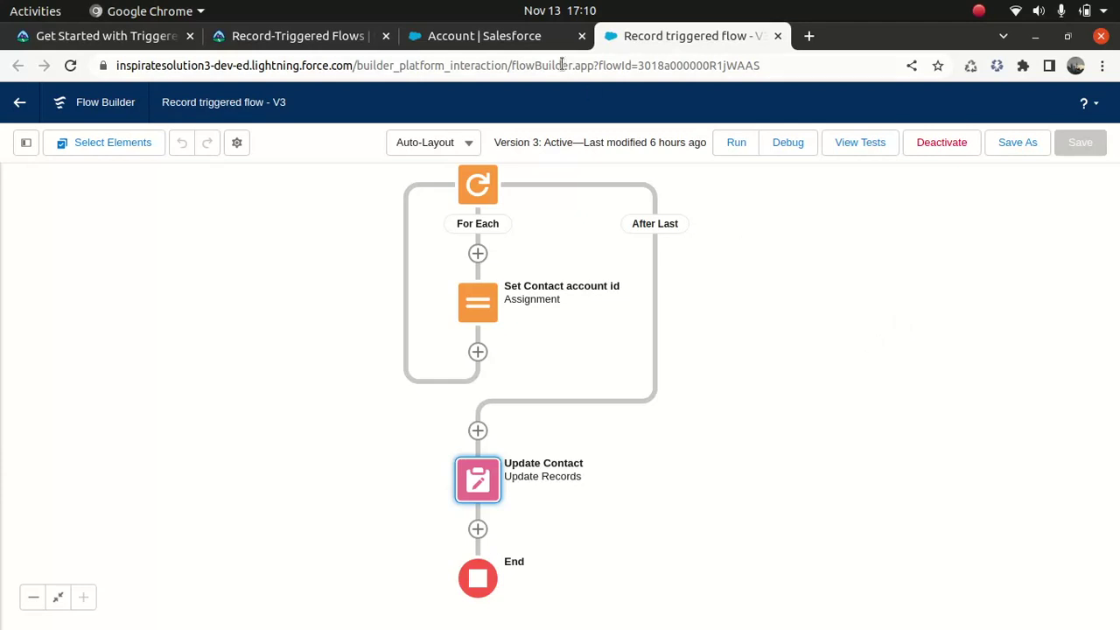
Go back to Setup Home, search 'acc' in the App Launcher and open Accounts.
{"action": "left_click", "coordinate": [512, 38]}
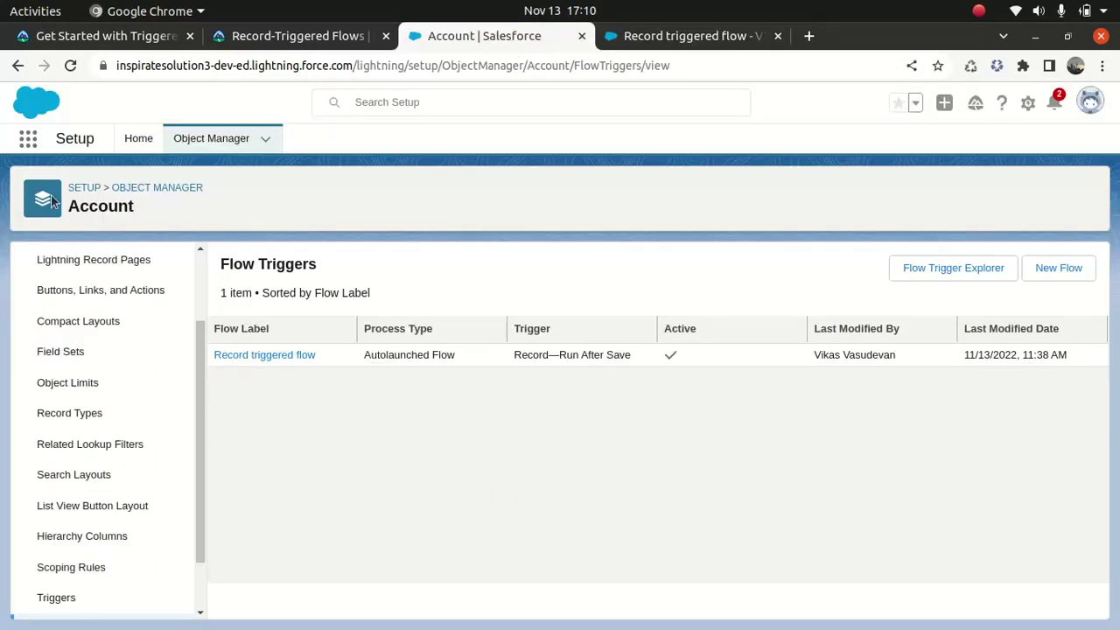
{"action": "left_click", "coordinate": [80, 187]}
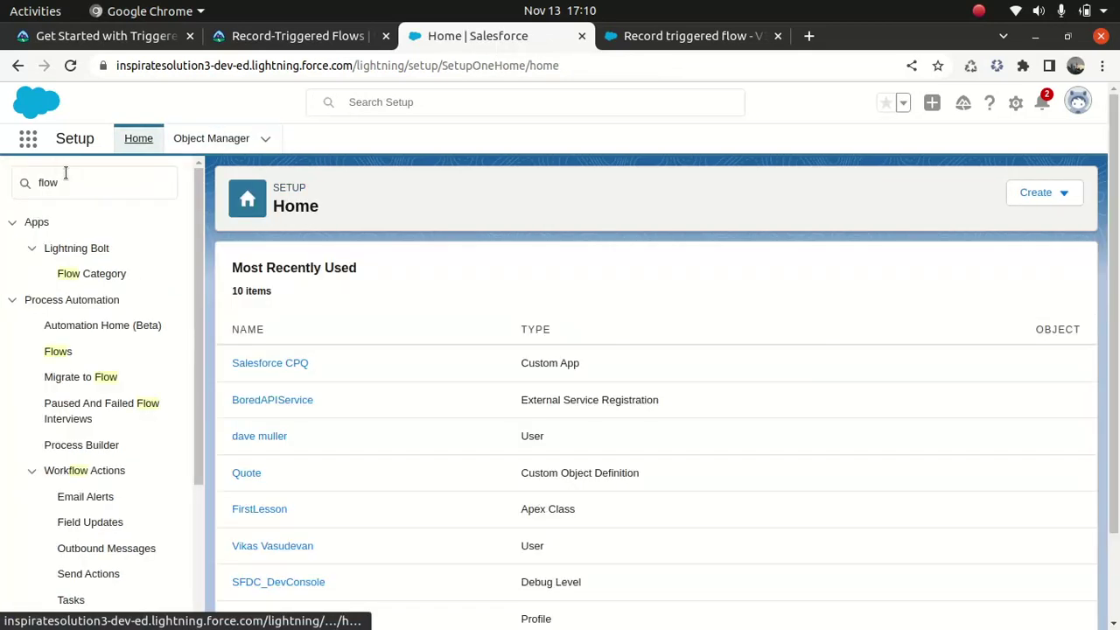
{"action": "left_click", "coordinate": [28, 140]}
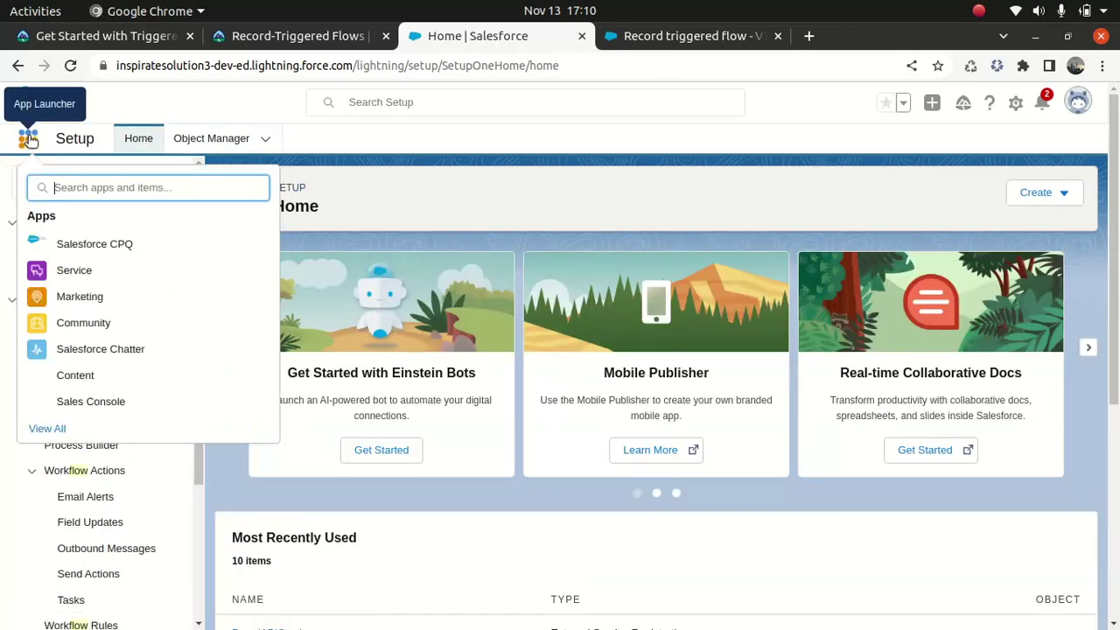
{"action": "type", "text": "acc"}
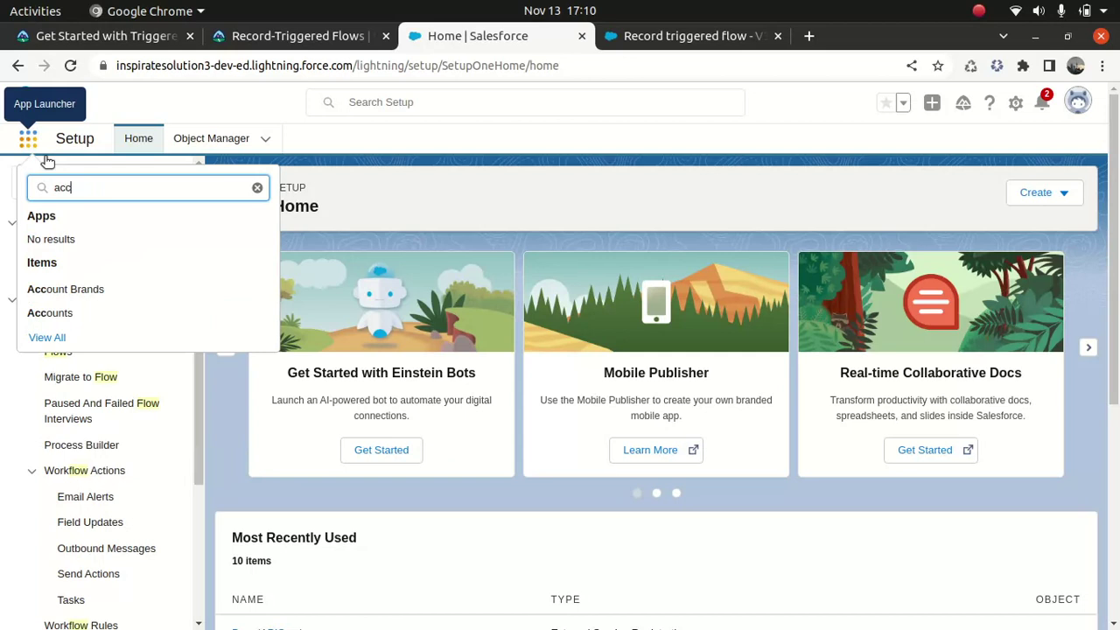
{"action": "left_click", "coordinate": [54, 316]}
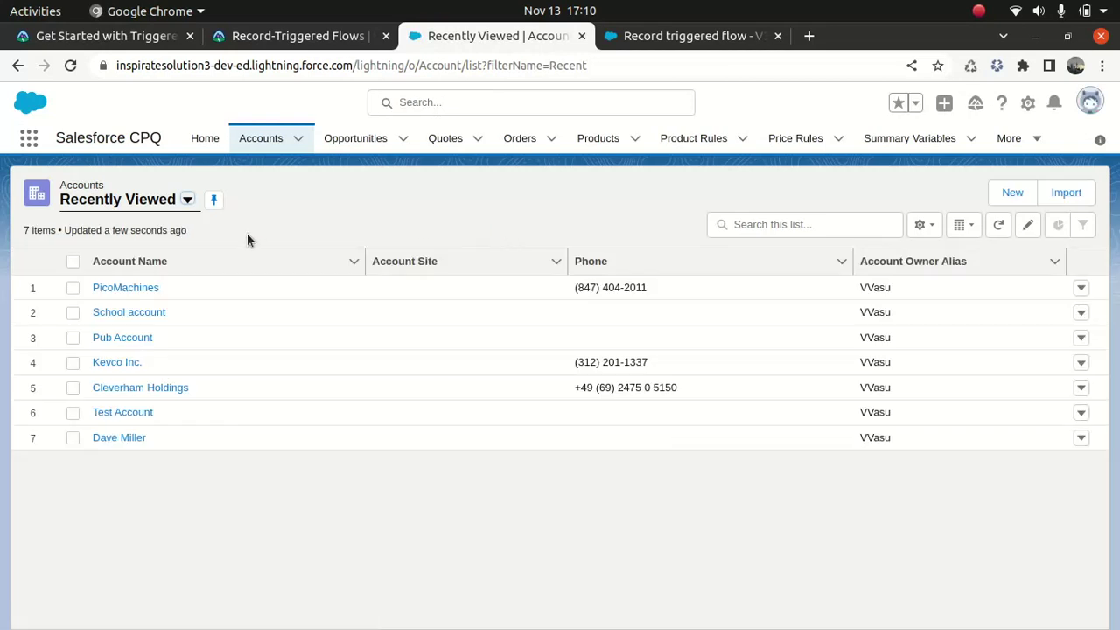
Open the PicoMachines account record and scroll through its details.
{"action": "left_click", "coordinate": [142, 290]}
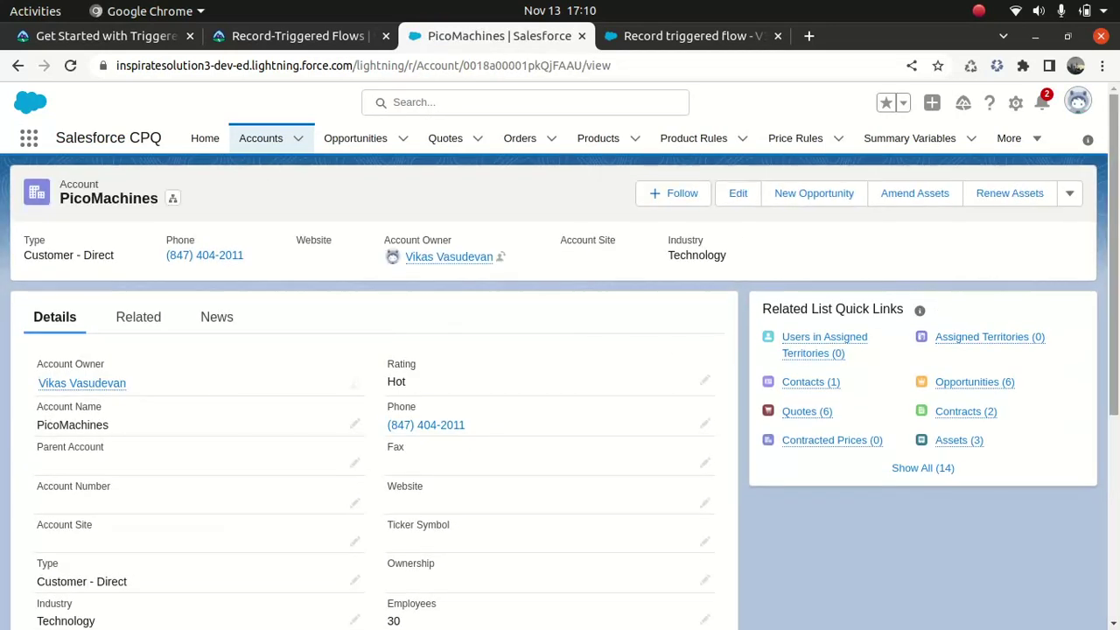
{"action": "scroll", "coordinate": [1111, 324], "scroll_direction": "down", "scroll_amount": 3}
{"action": "scroll", "coordinate": [1111, 324], "scroll_direction": "down", "scroll_amount": 5}
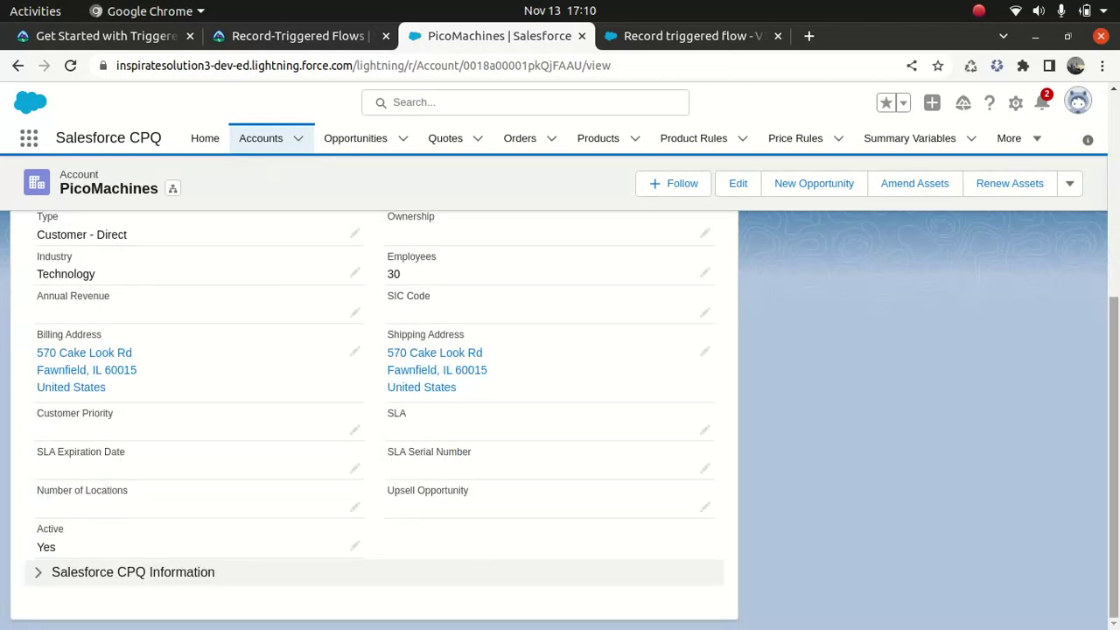
{"action": "scroll", "coordinate": [475, 539], "scroll_direction": "up", "scroll_amount": 8}
Check PicoMachines' related contacts, then return to Details and scroll to the Active field.
{"action": "left_click", "coordinate": [142, 322]}
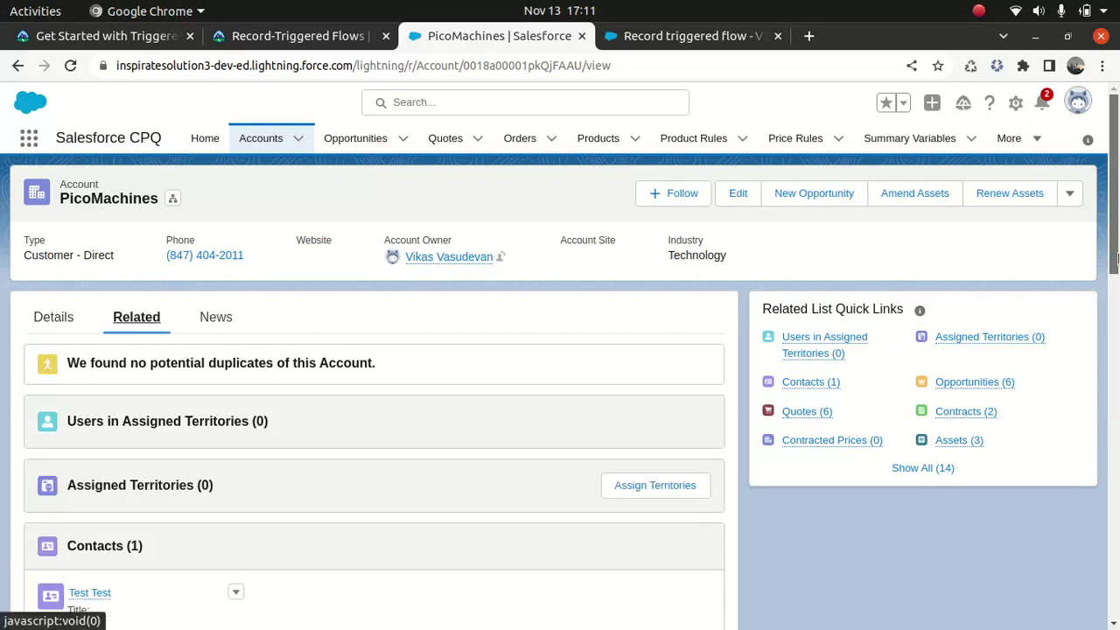
{"action": "scroll", "coordinate": [386, 327], "scroll_direction": "down", "scroll_amount": 1}
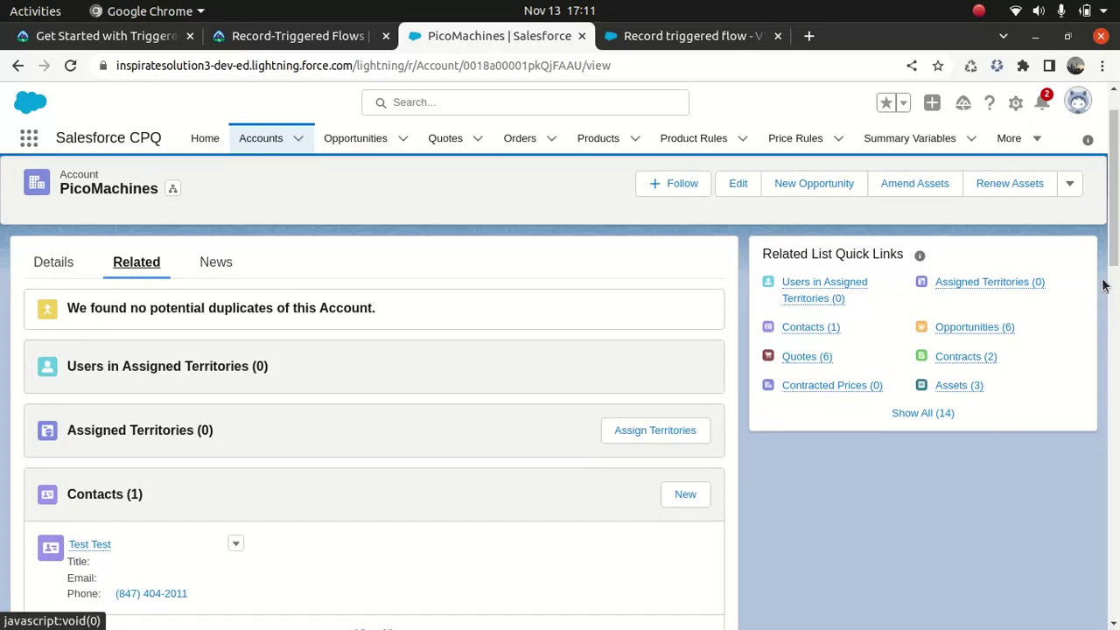
{"action": "left_click", "coordinate": [70, 266]}
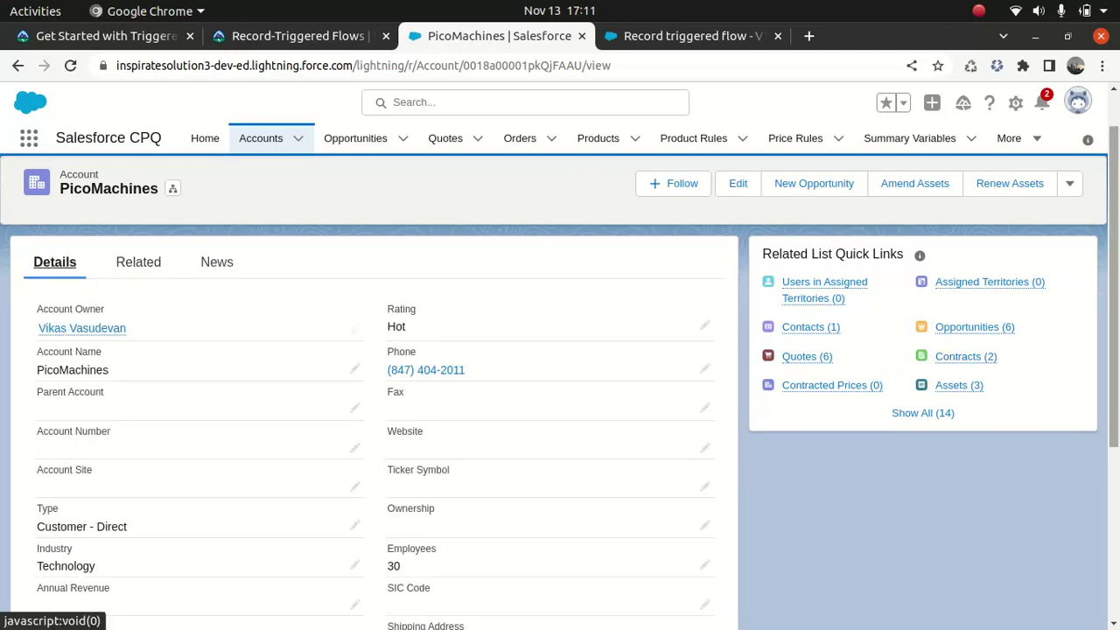
{"action": "scroll", "coordinate": [1092, 468], "scroll_direction": "down", "scroll_amount": 4}
{"action": "scroll", "coordinate": [1092, 472], "scroll_direction": "down", "scroll_amount": 2}
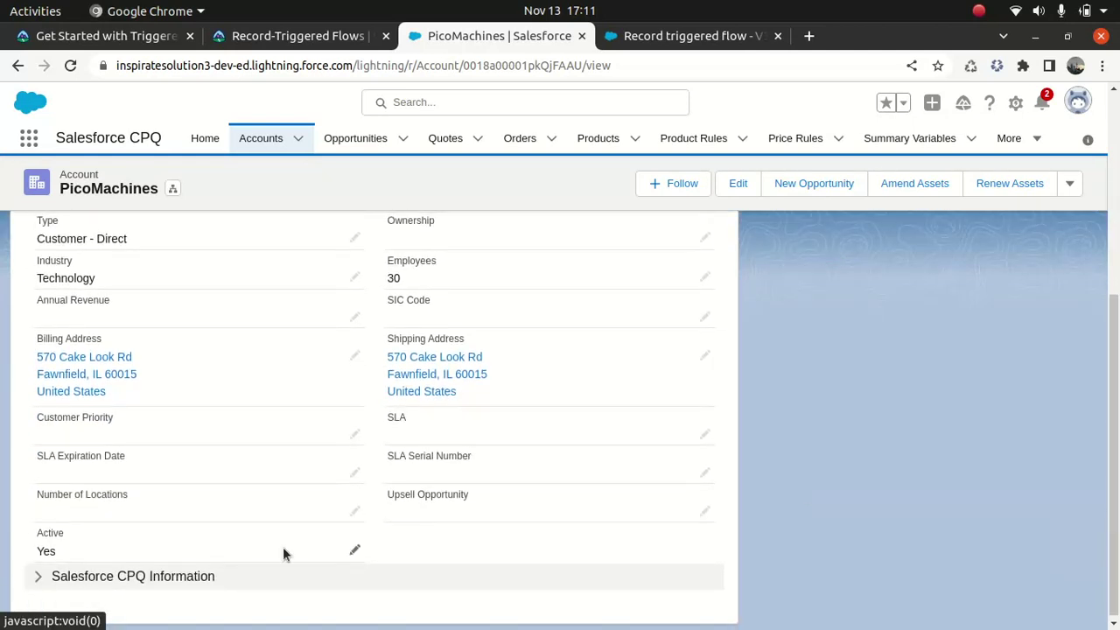
Change PicoMachines' Active field to No, save, and check its related contacts.
{"action": "left_click", "coordinate": [355, 551]}
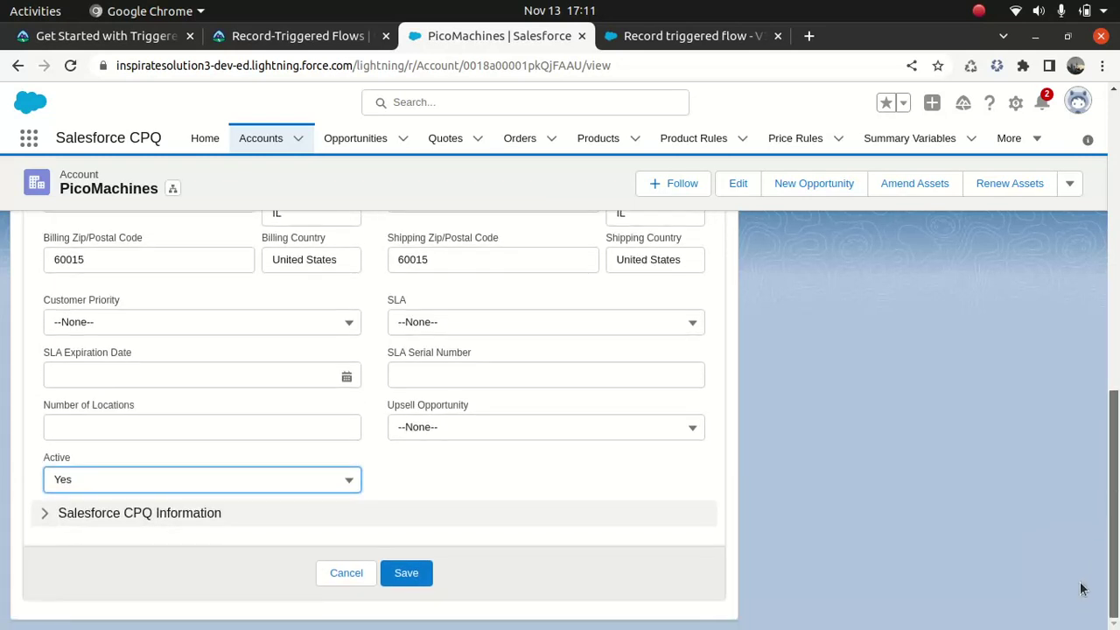
{"action": "left_click", "coordinate": [262, 479]}
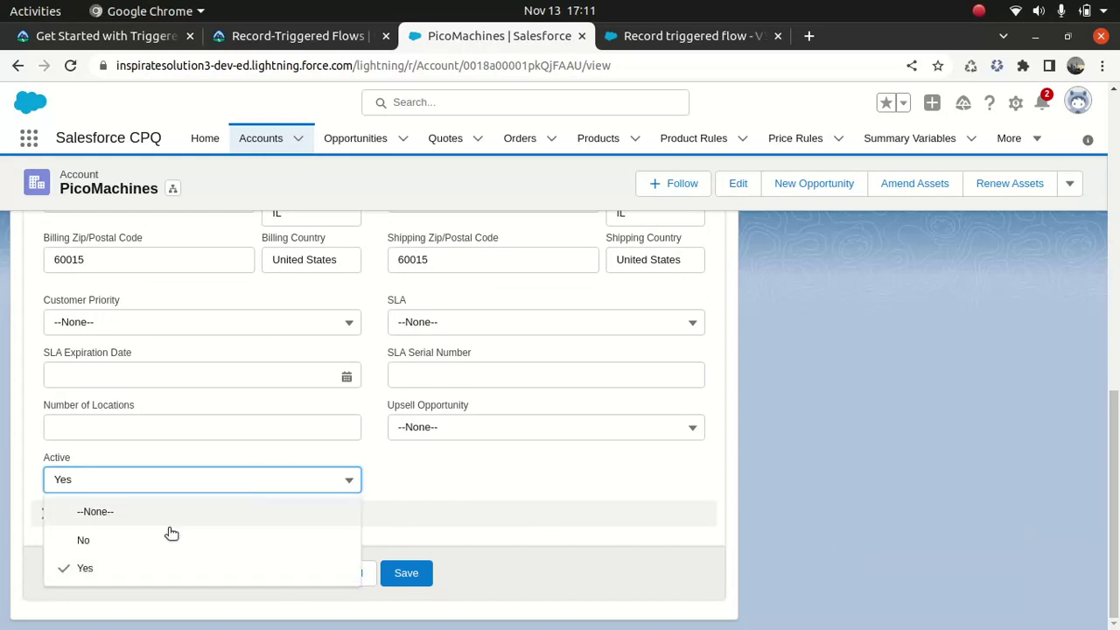
{"action": "left_click", "coordinate": [112, 539]}
{"action": "left_click", "coordinate": [402, 571]}
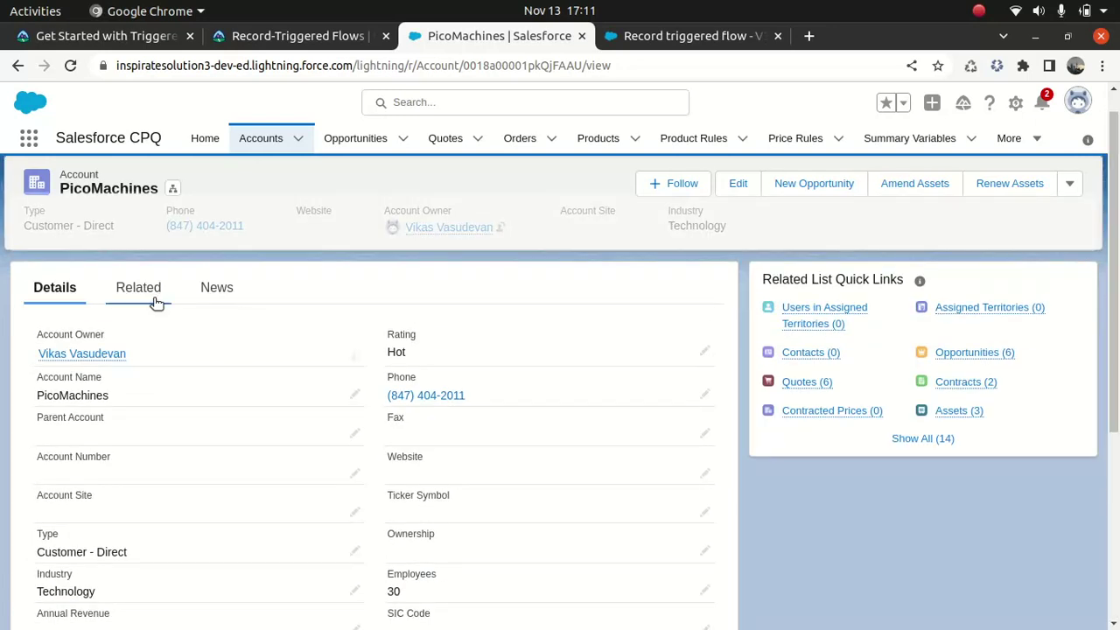
{"action": "left_click", "coordinate": [155, 301]}
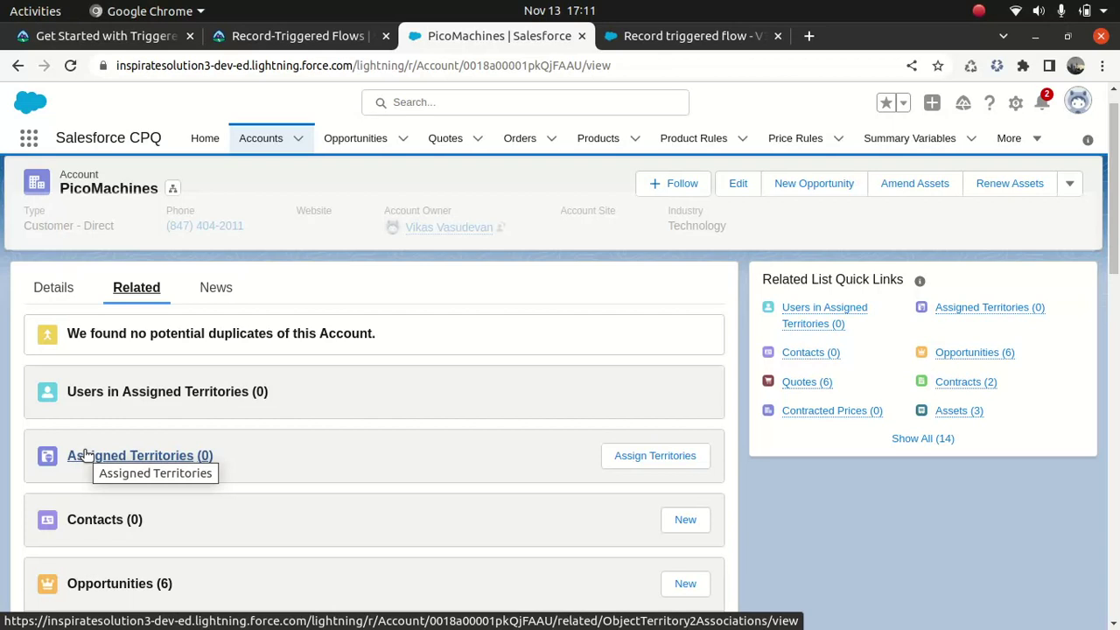
Return to Record triggered flow V3, pan to the Start element and show its trigger details.
{"action": "left_click", "coordinate": [686, 36]}
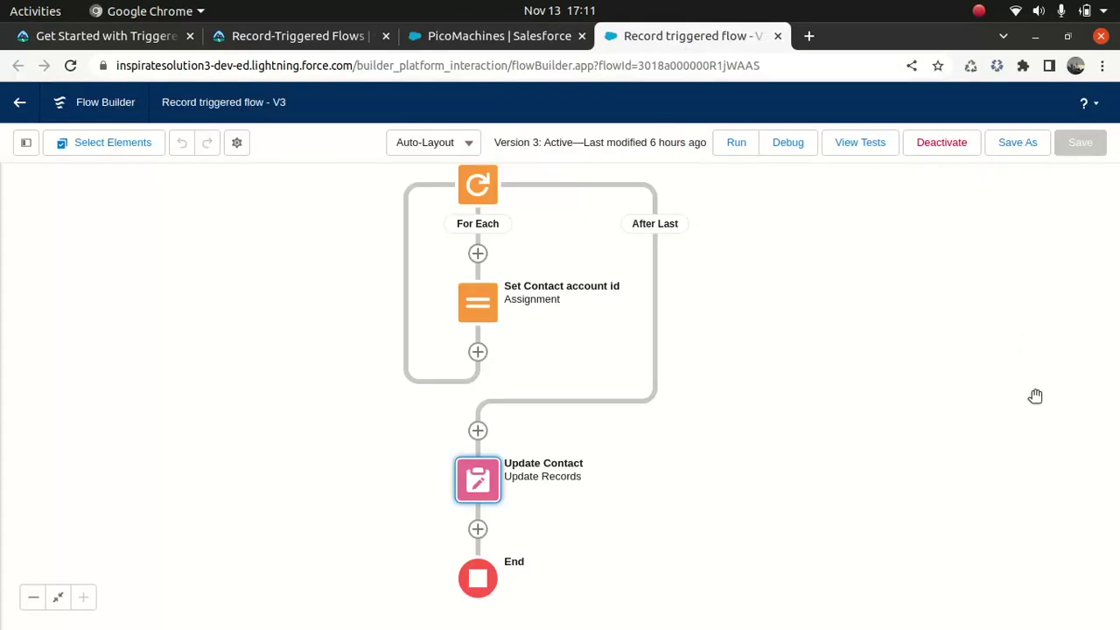
{"action": "left_click", "coordinate": [828, 206]}
{"action": "left_click_drag", "start_coordinate": [829, 207], "coordinate": [823, 477]}
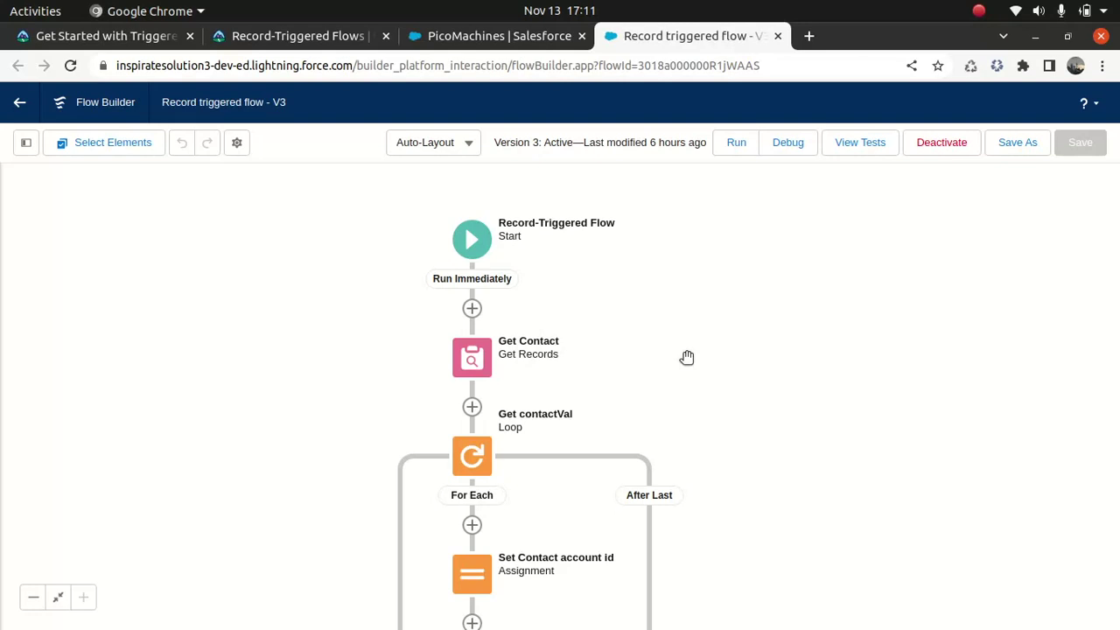
{"action": "left_click", "coordinate": [470, 246]}
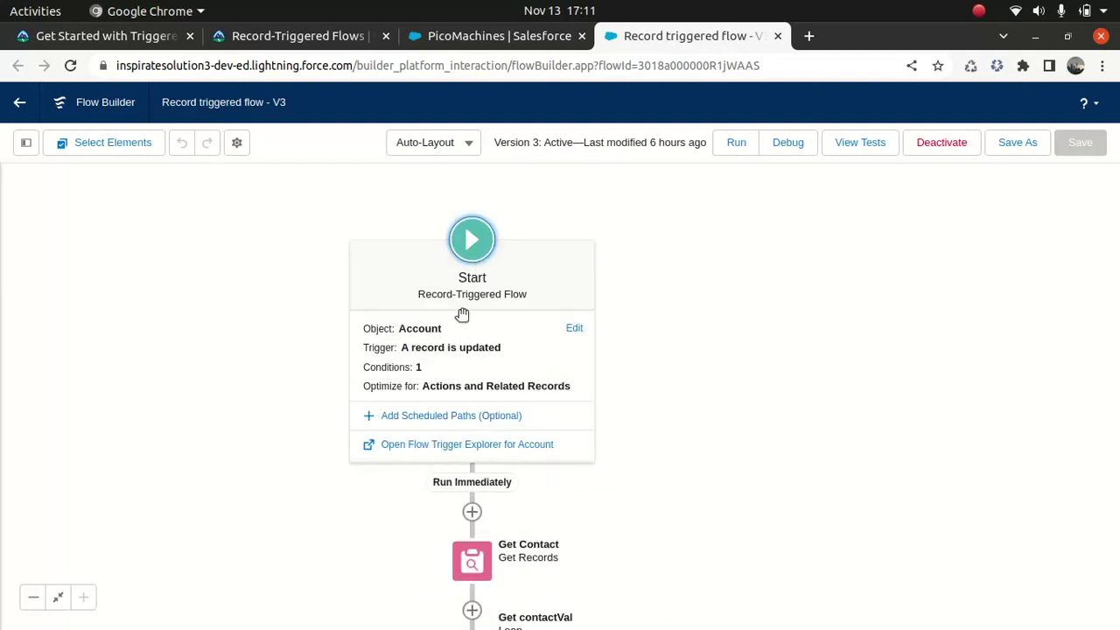
{"action": "left_click", "coordinate": [427, 418]}
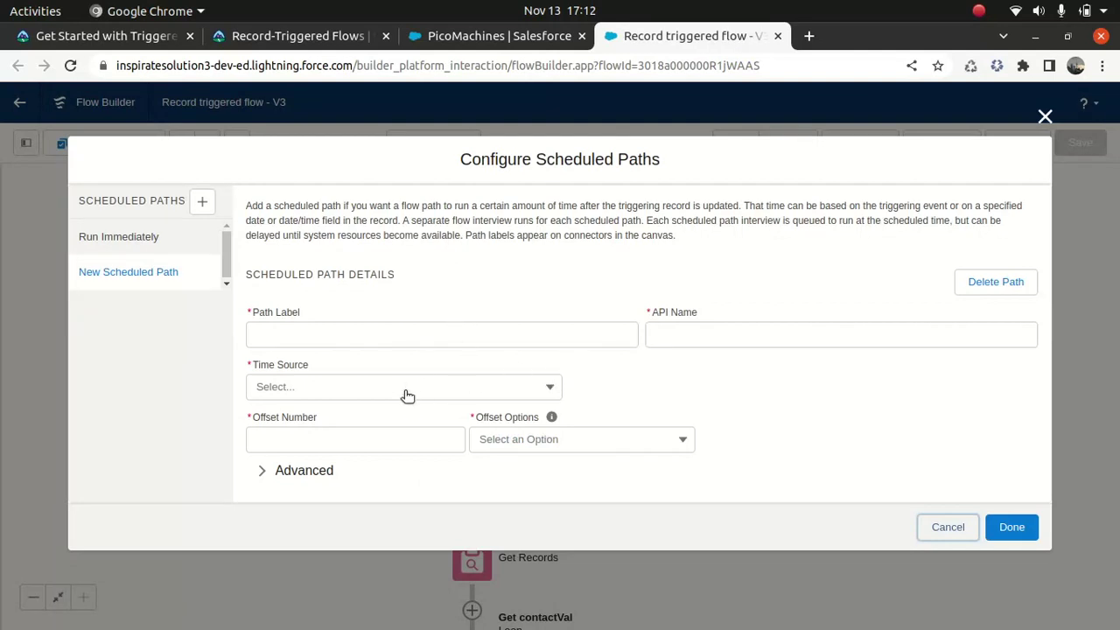
{"action": "left_click", "coordinate": [407, 392]}
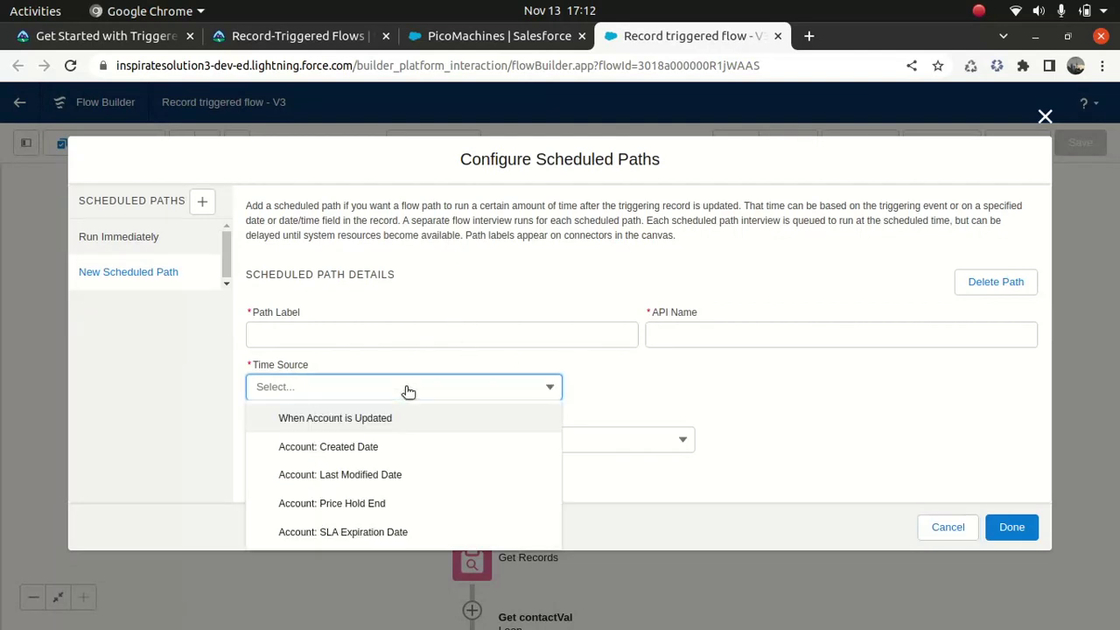
{"action": "left_click", "coordinate": [357, 455]}
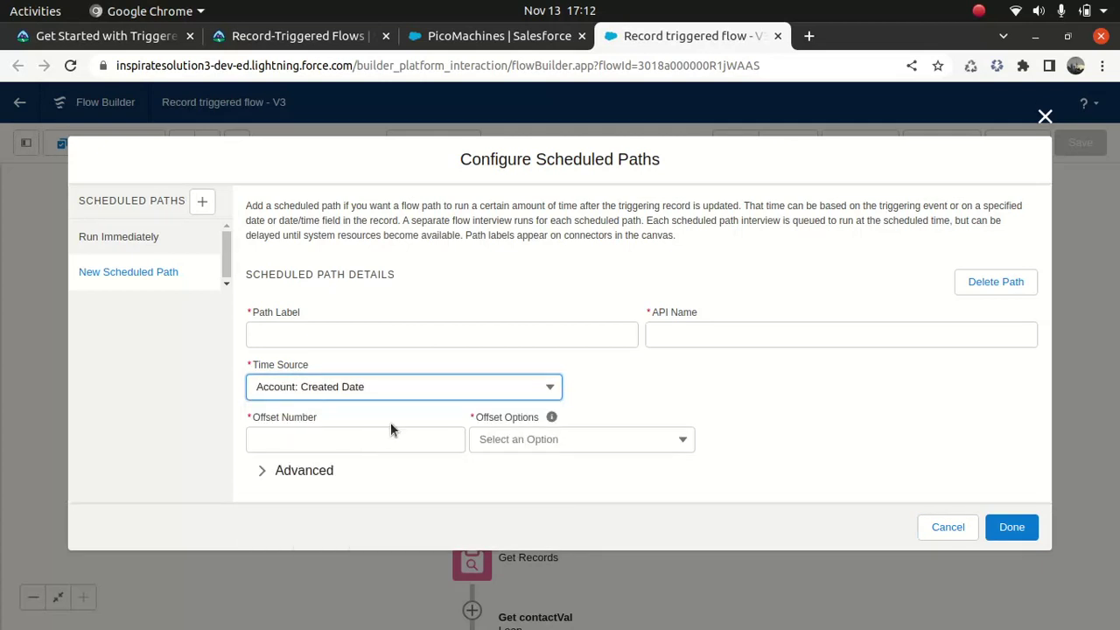
{"action": "left_click", "coordinate": [367, 443]}
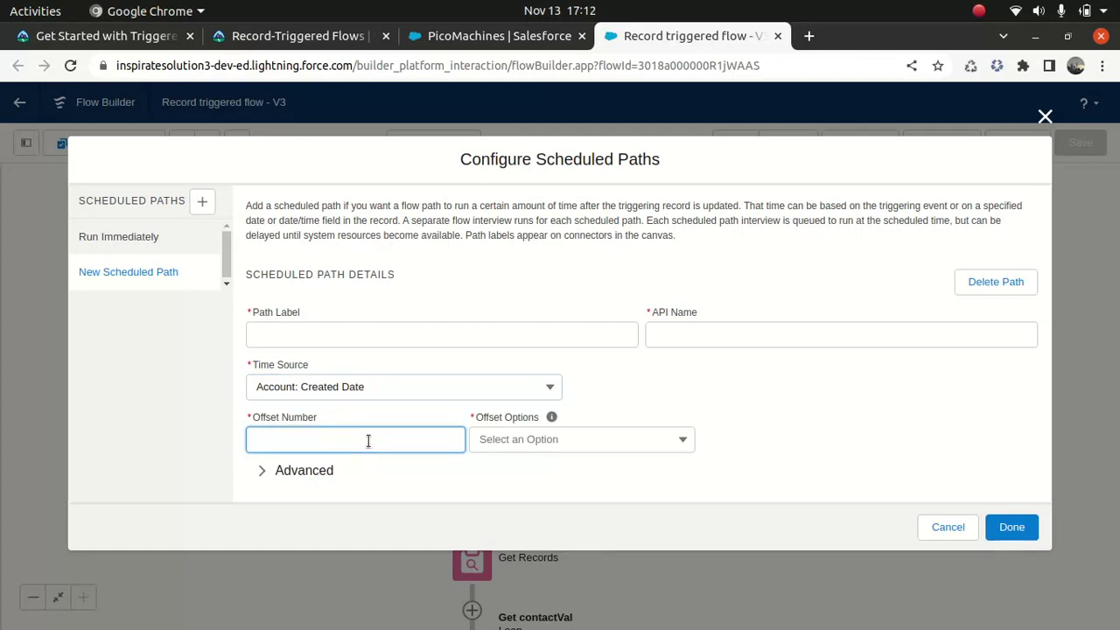
{"action": "left_click", "coordinate": [568, 440]}
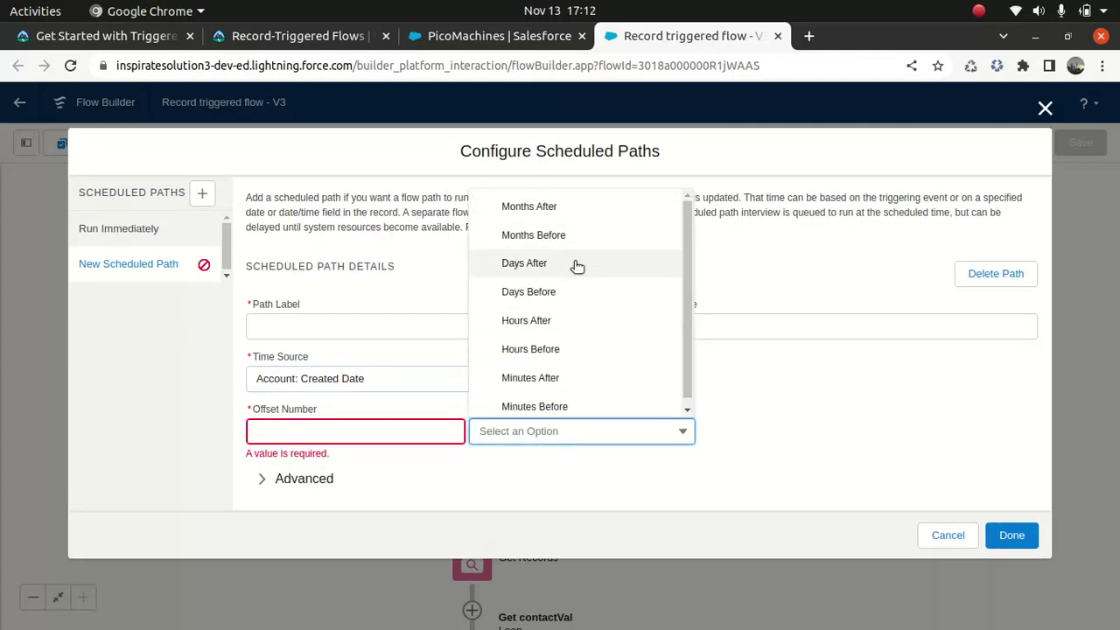
{"action": "left_click", "coordinate": [549, 406]}
{"action": "left_click", "coordinate": [407, 428]}
{"action": "type", "text": "1"}
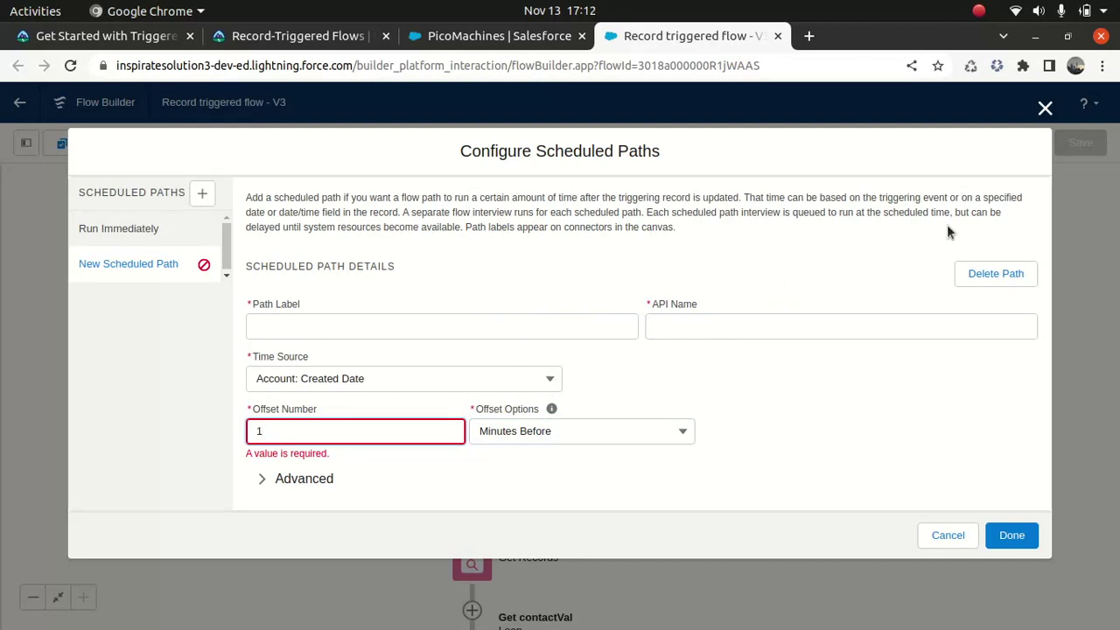
{"action": "left_click", "coordinate": [1046, 106]}
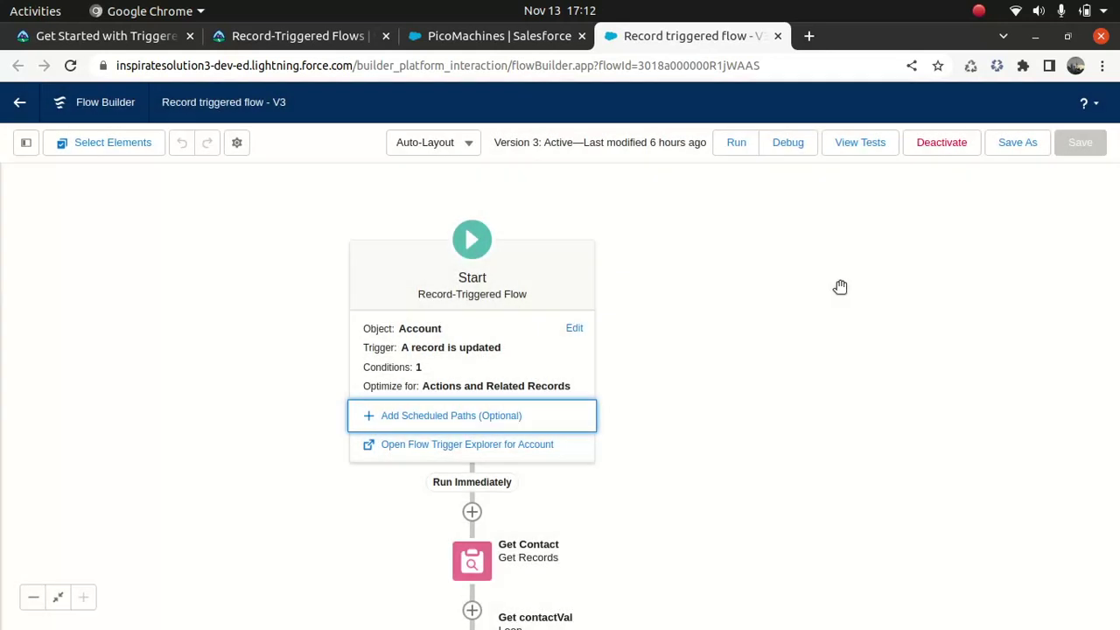